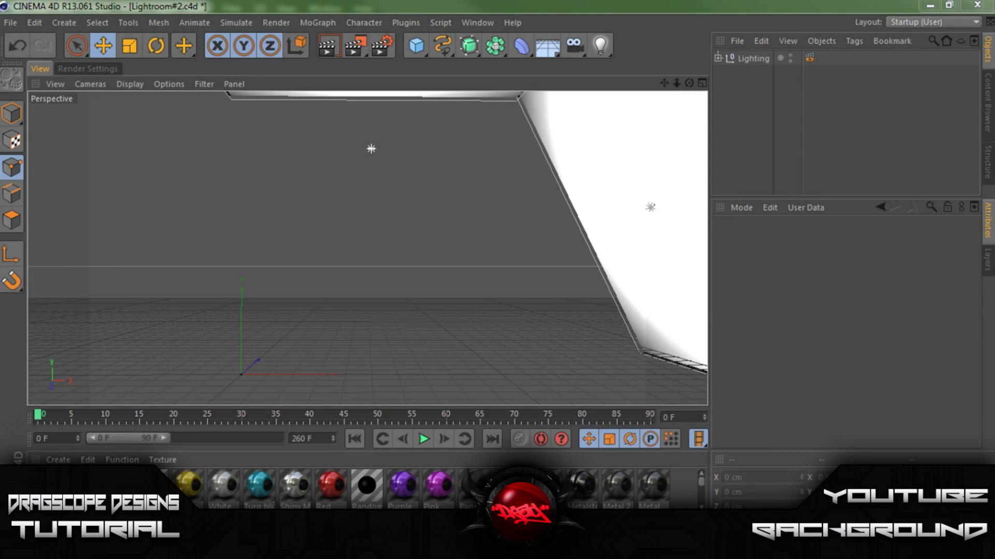
Step: Add a MoText object and change its text to 'Drag'
mouse_move(425, 550)
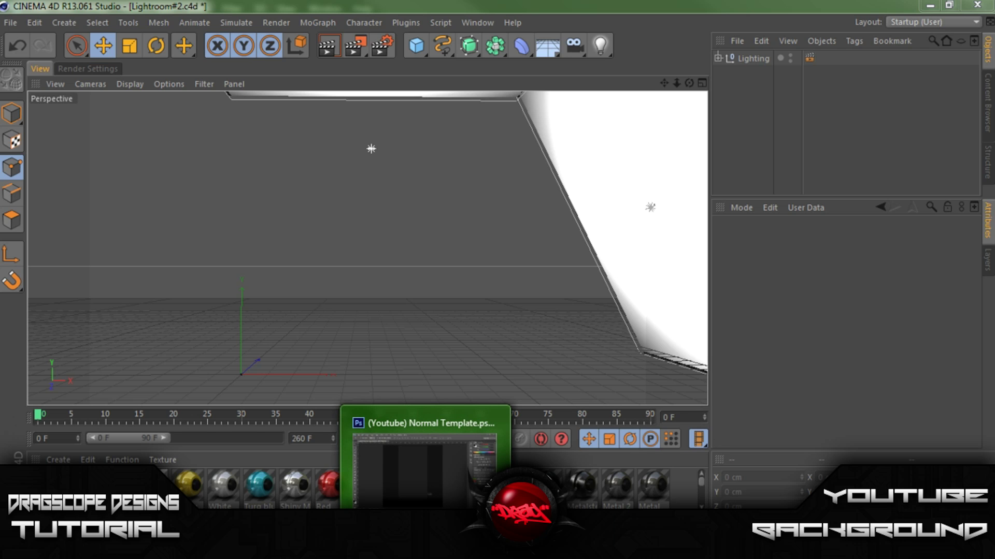
click(424, 469)
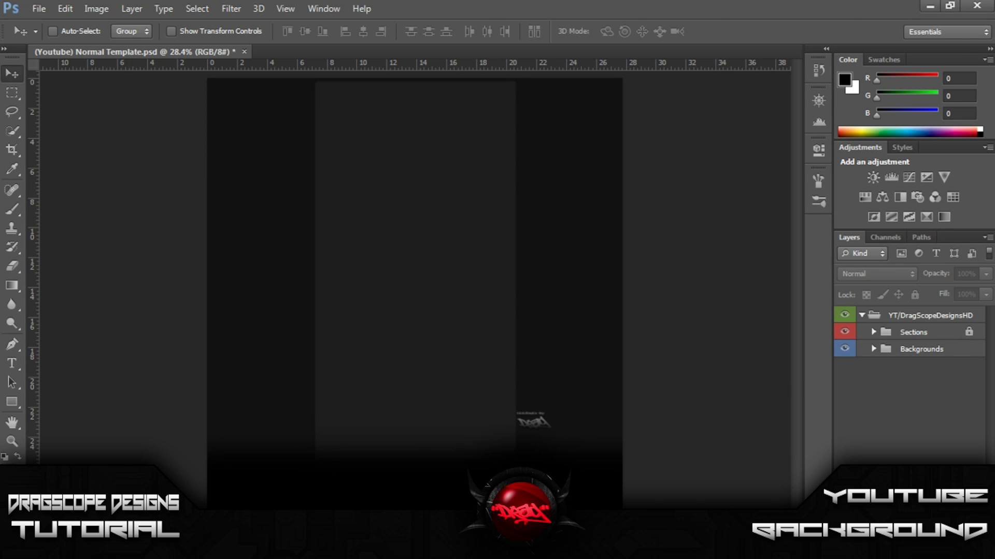
key(alt+Tab)
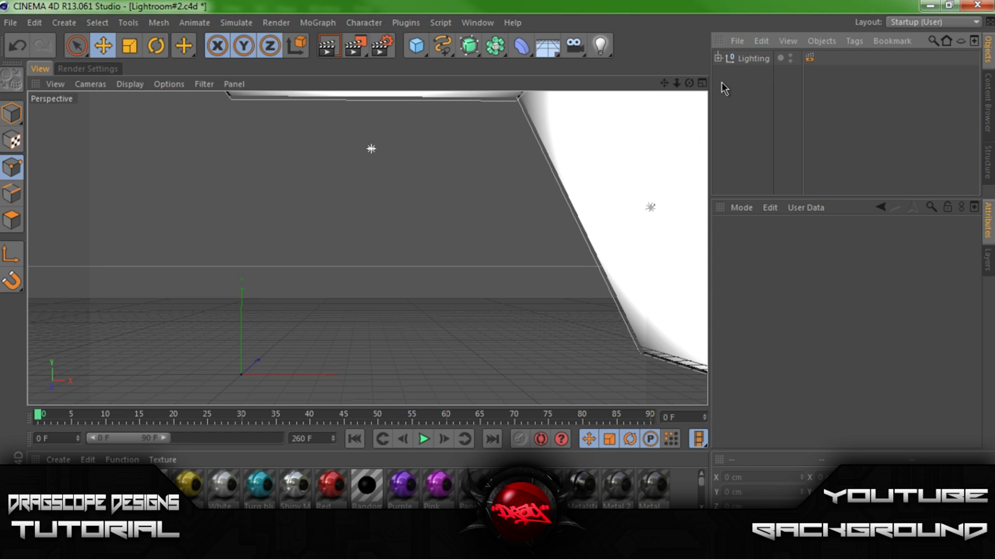
click(317, 22)
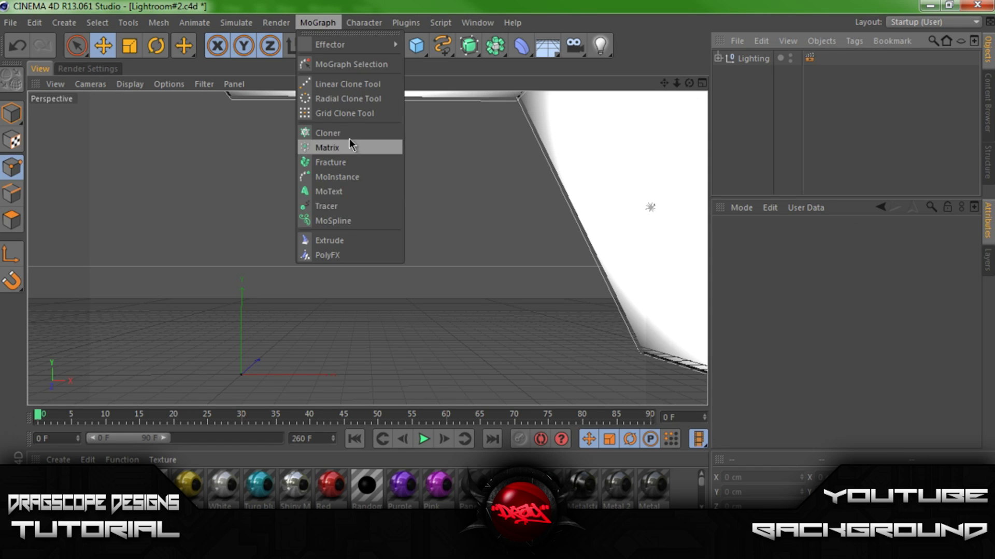
click(342, 192)
click(846, 334)
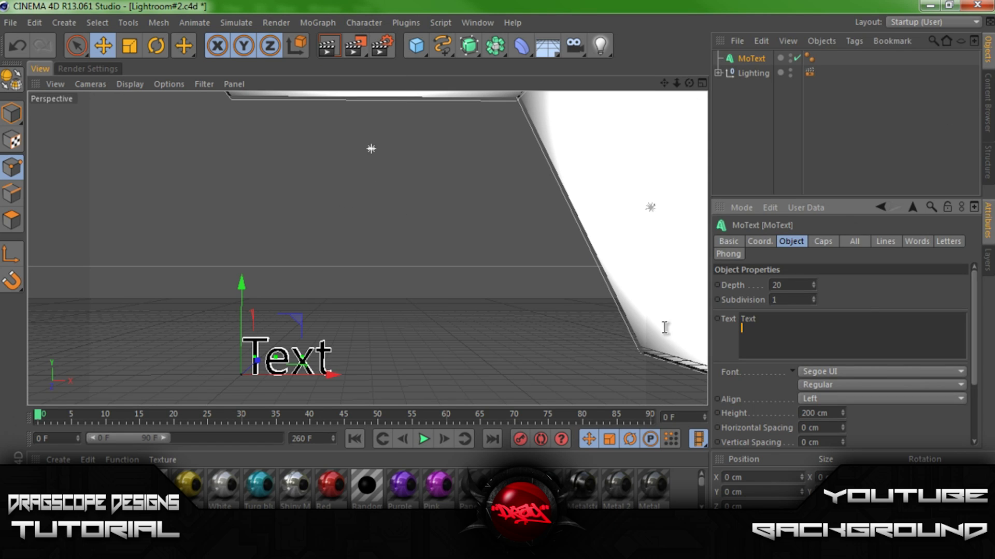
key(BackSpace)
key(BackSpace)
key(BackSpace)
key(BackSpace)
text(Drag)
Step: Set the text's font to 08 Underground, then to an urban calligraphy graffiti font
click(822, 373)
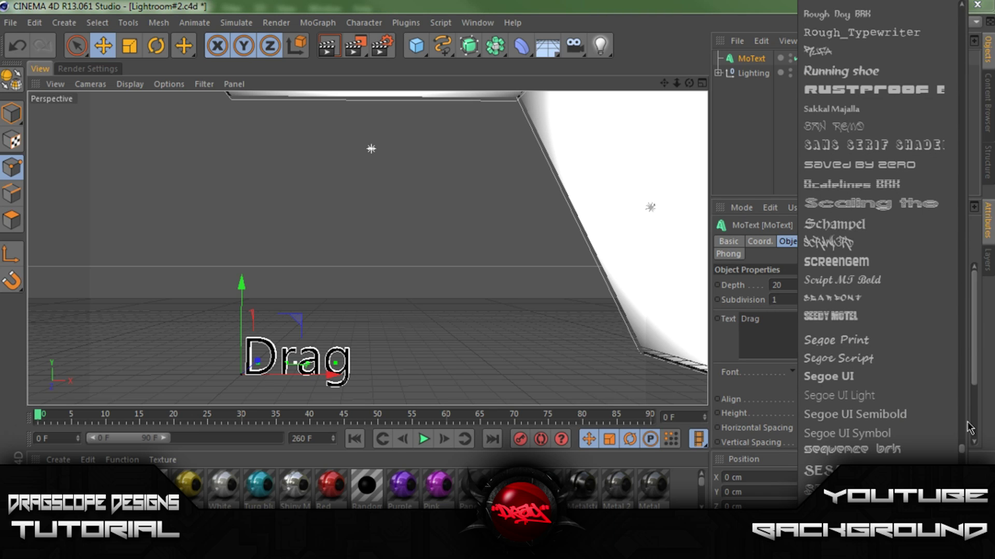
drag(963, 454, 952, 10)
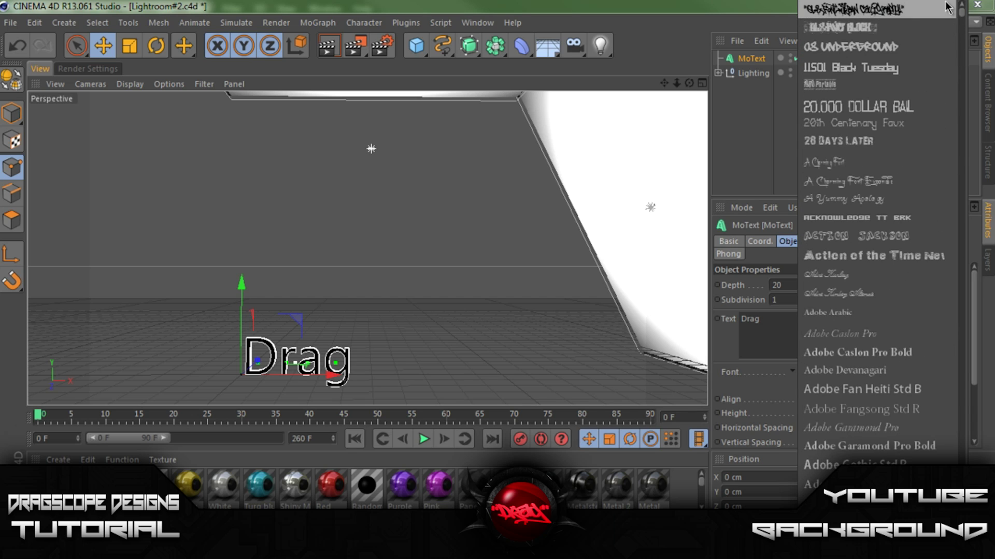
click(921, 48)
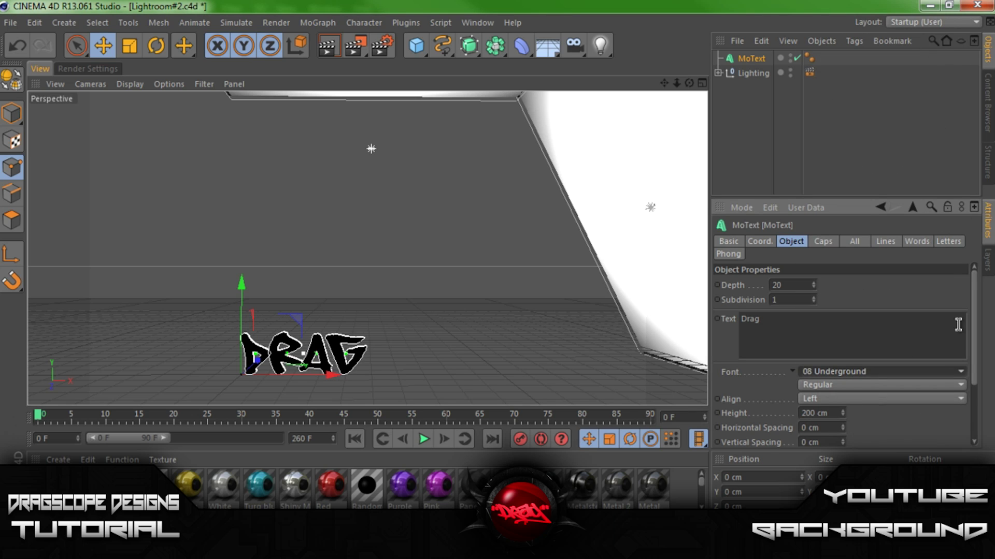
click(952, 374)
click(829, 8)
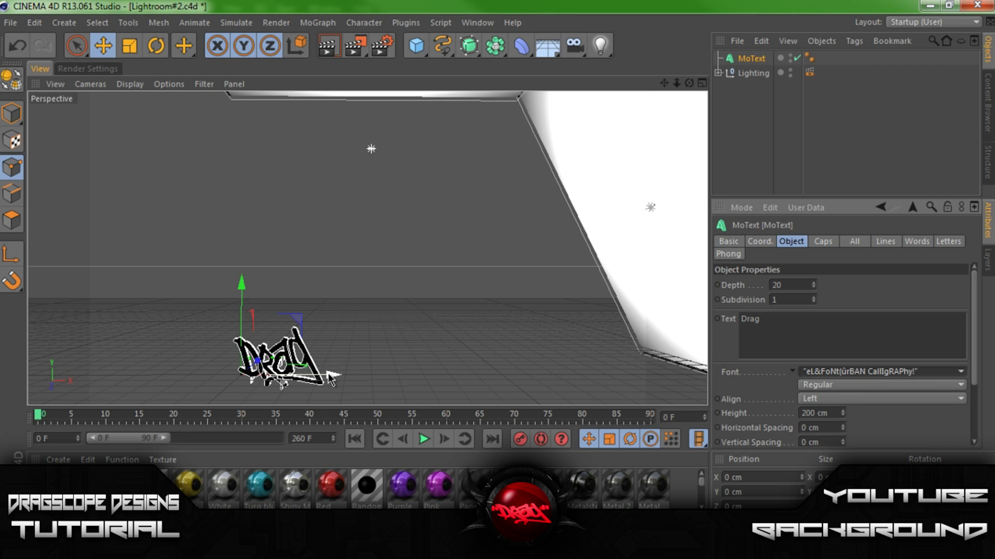
Step: Move the Drag text up and right off the floor and zoom the perspective view in on it
drag(297, 326, 401, 202)
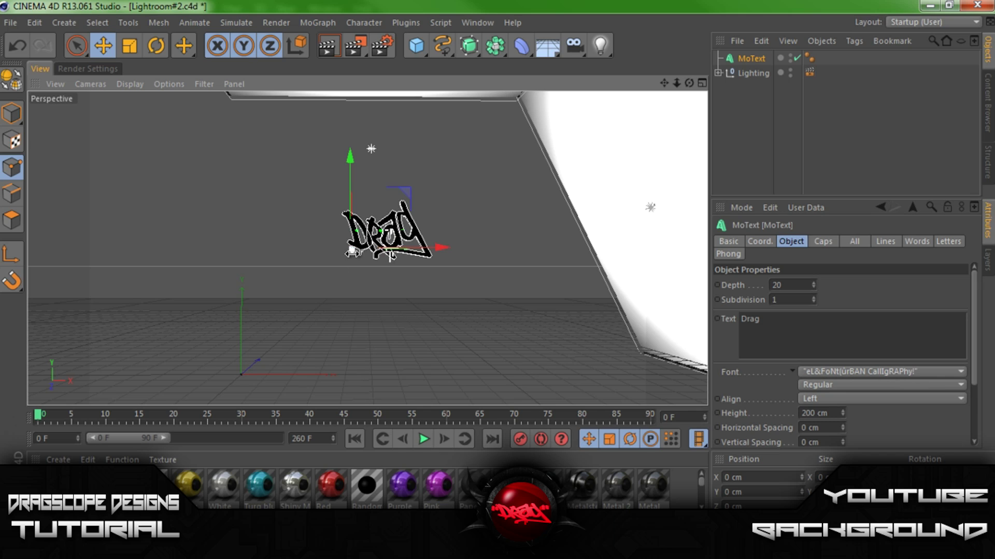
drag(352, 251, 413, 262)
drag(676, 83, 662, 88)
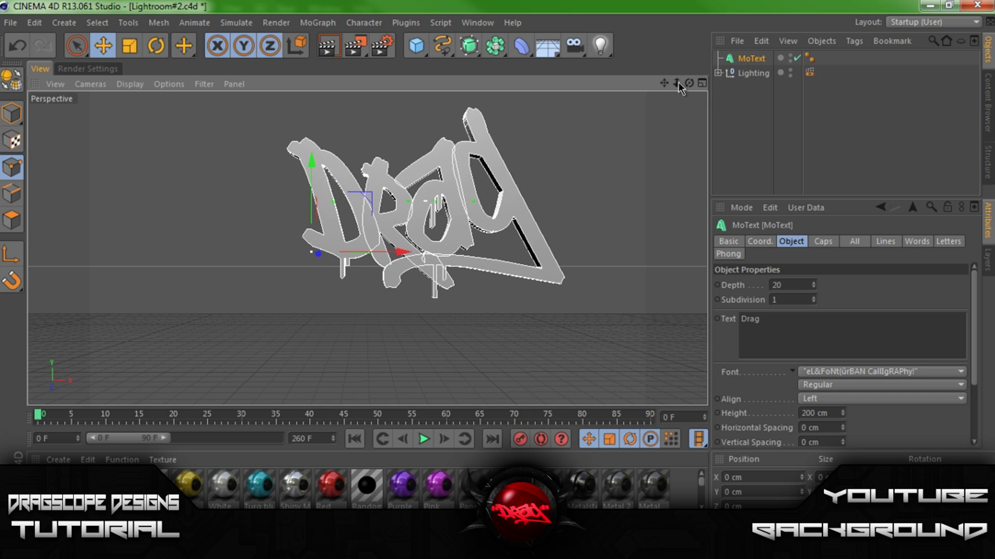
scroll(493, 297, up, 5)
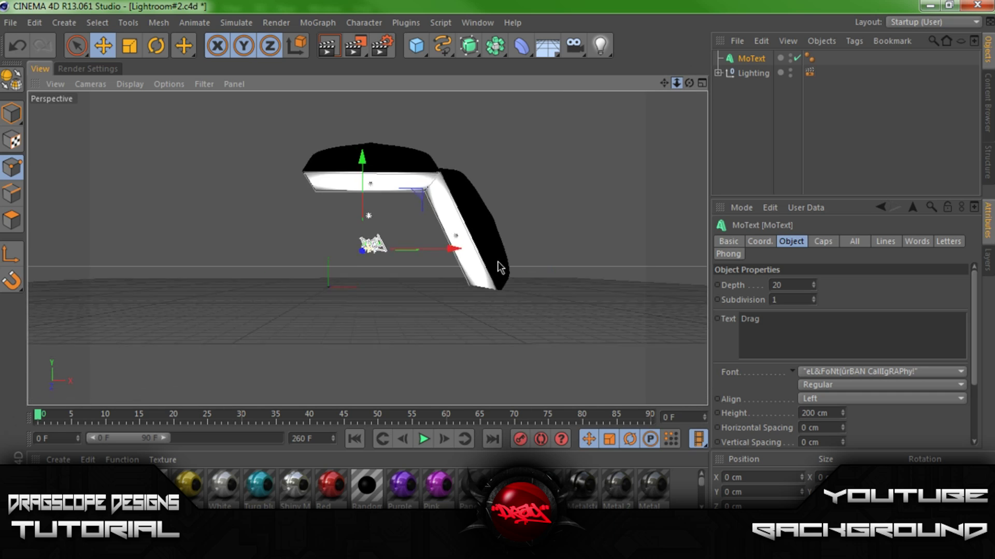
scroll(497, 267, up, 3)
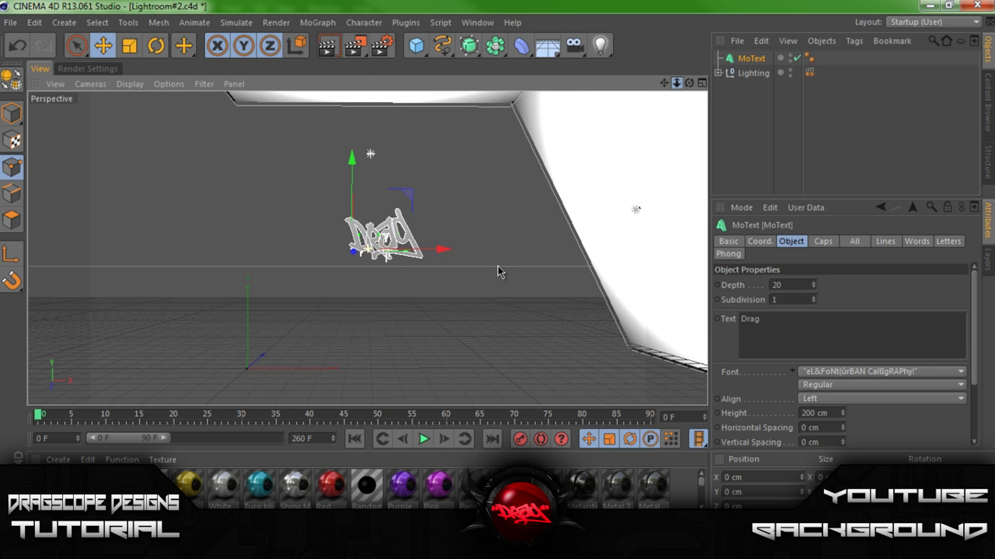
scroll(497, 267, up, 2)
mouse_move(675, 83)
mouse_down()
mouse_move(497, 262)
mouse_move(683, 99)
mouse_up()
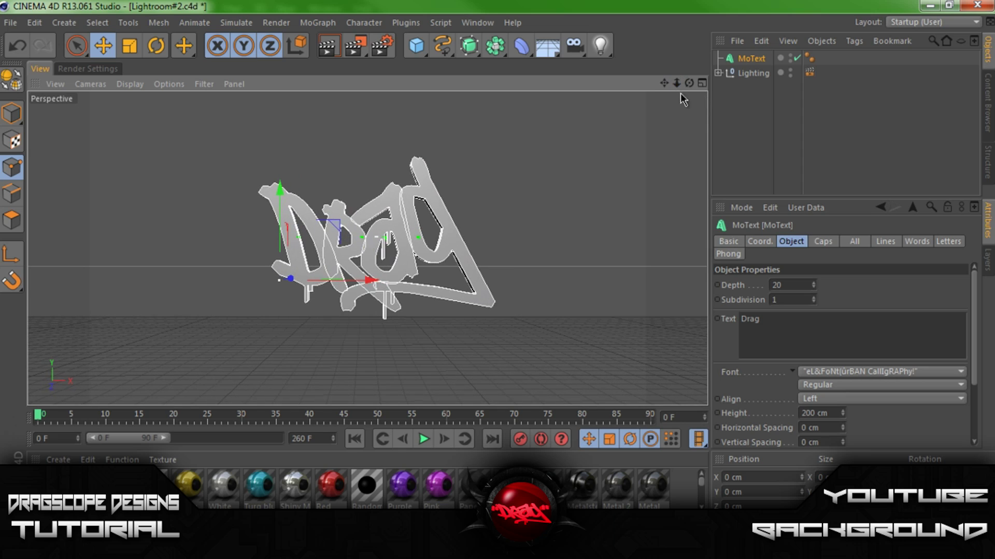
click(777, 127)
Step: Raise the Drag MoText's extrusion depth from 20 to 275, trying 300 along the way
click(741, 58)
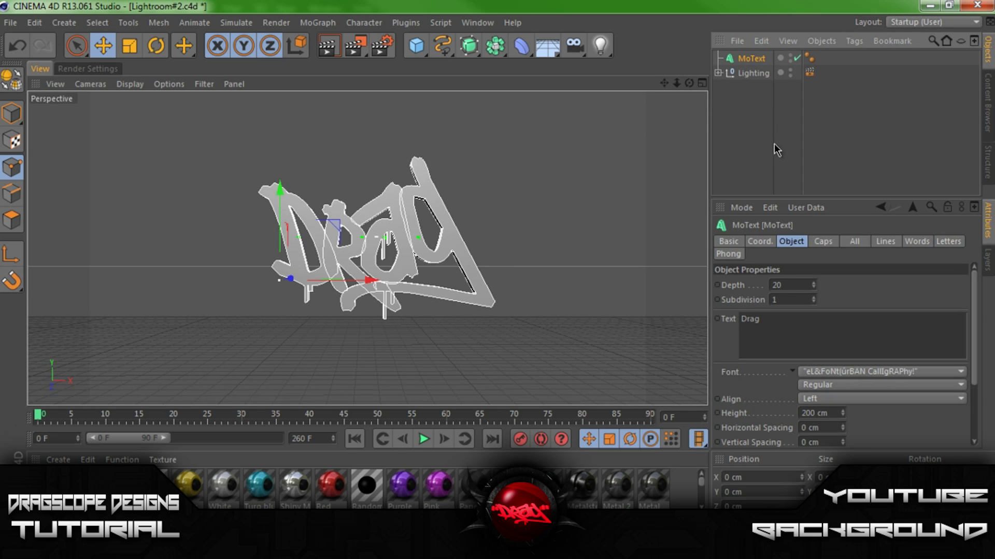
click(791, 285)
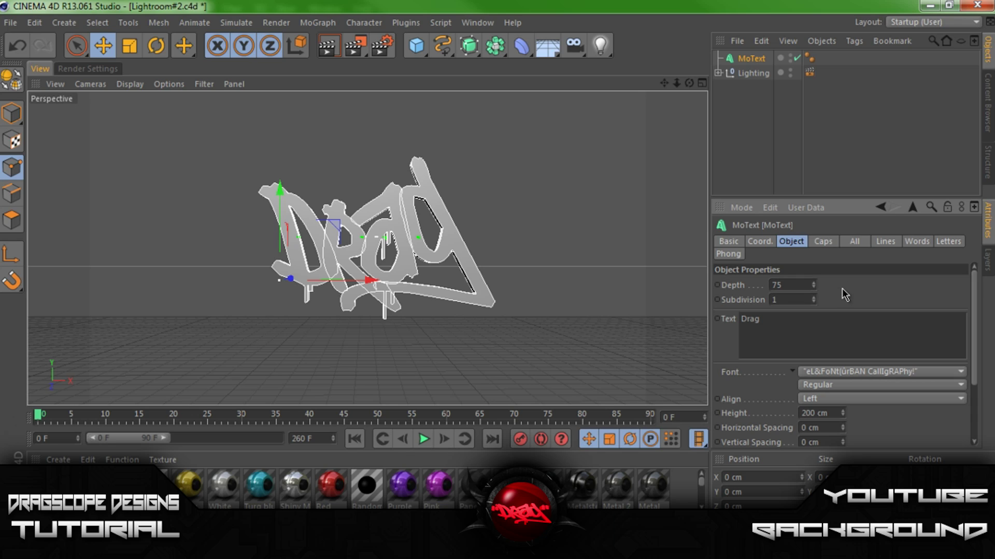
click(765, 286)
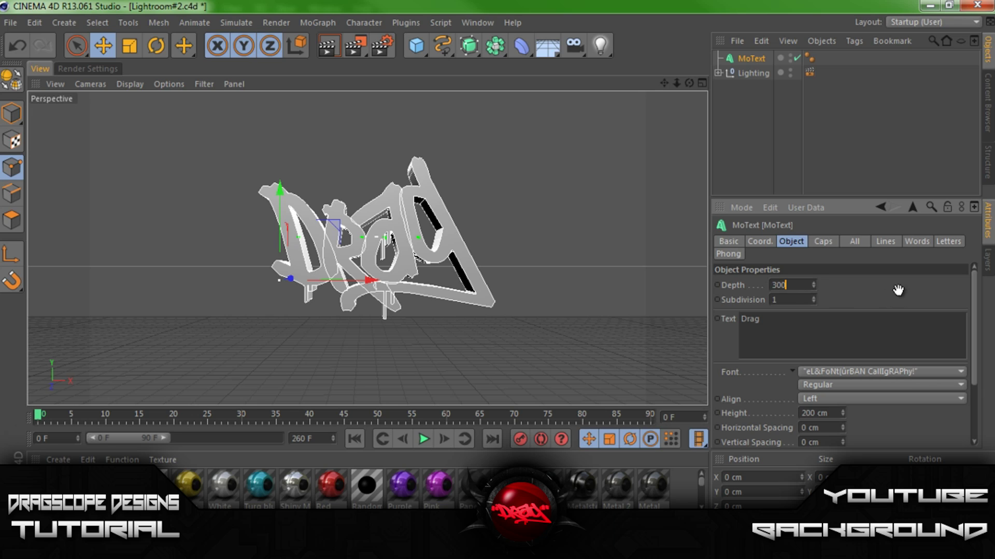
key(Return)
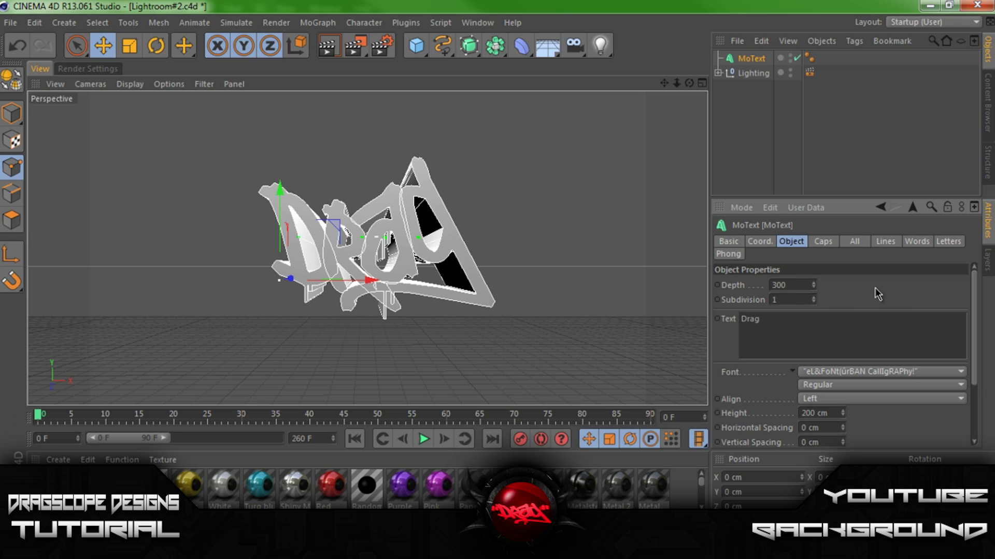
click(803, 284)
text(275)
key(Return)
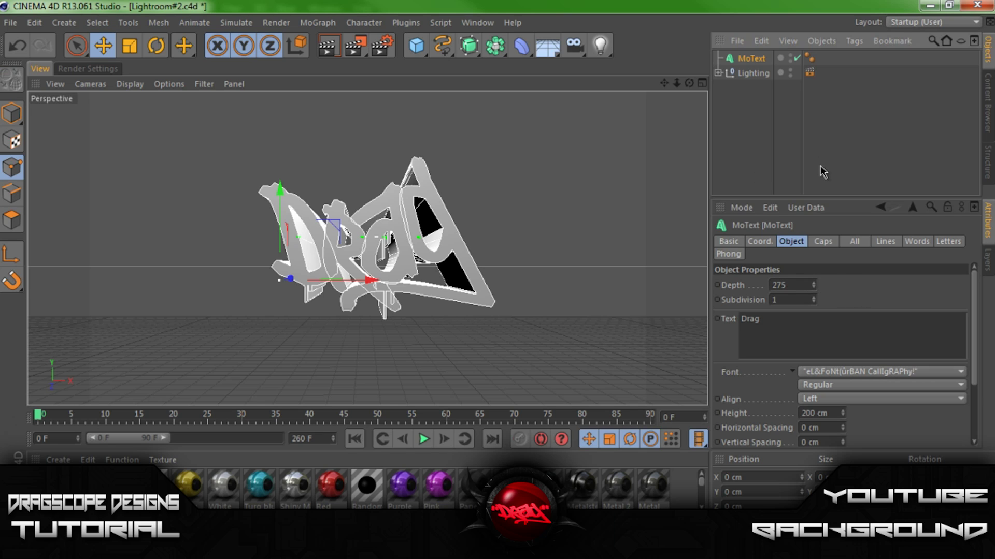
click(811, 164)
click(751, 59)
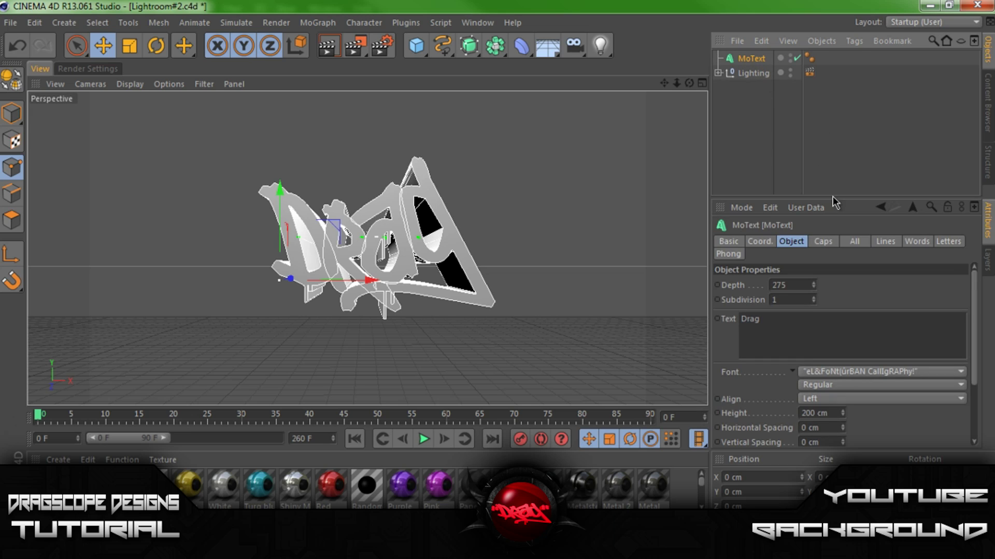
Step: Rename the MoText object to Drag
double_click(815, 285)
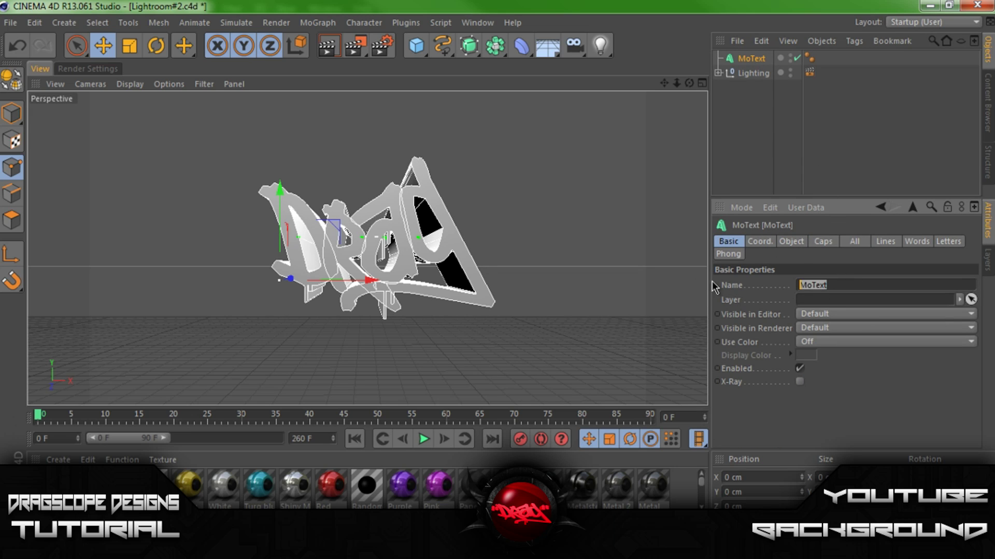
text(Drag)
click(823, 241)
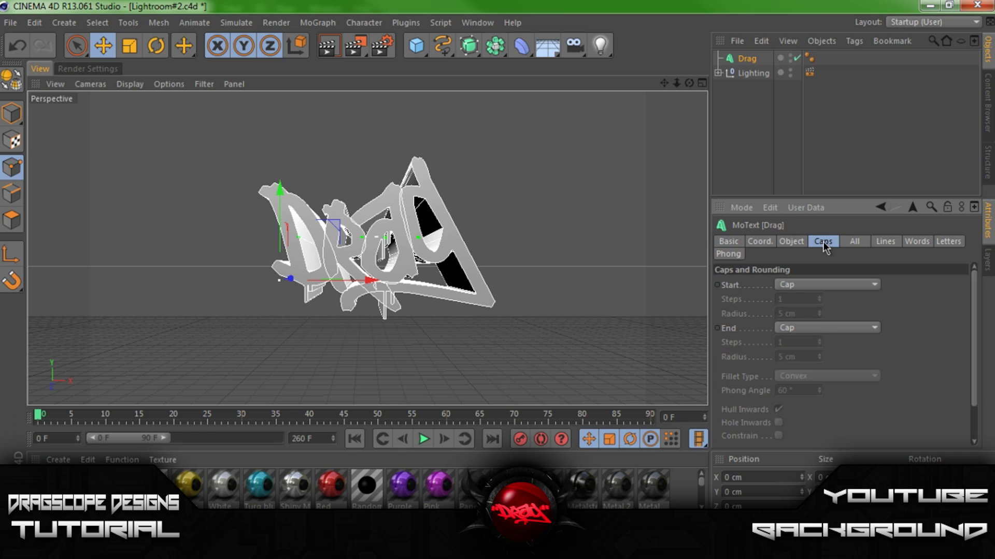
Step: Give the Drag text a rounded Fillet start cap with a reduced radius
click(822, 286)
click(820, 345)
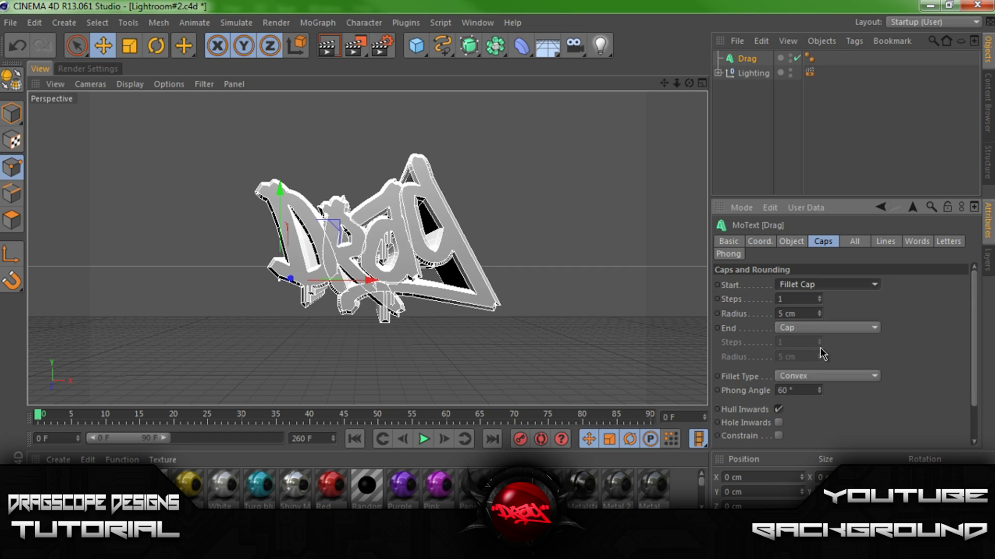
click(819, 315)
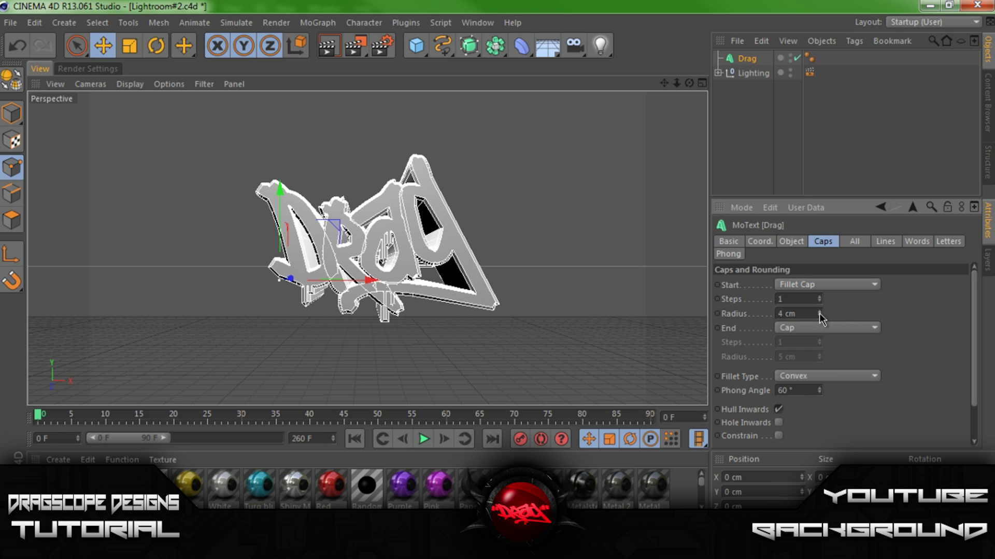
click(797, 163)
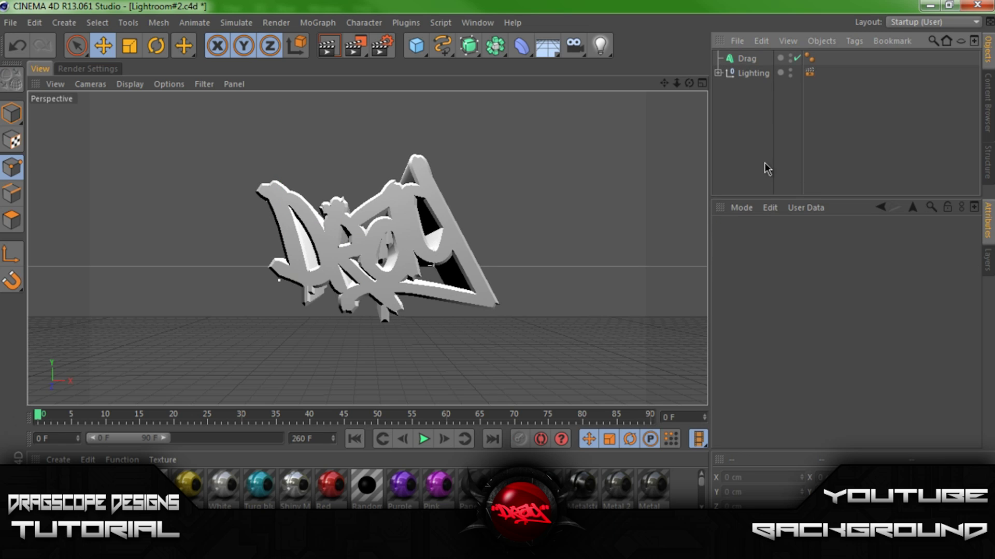
click(751, 59)
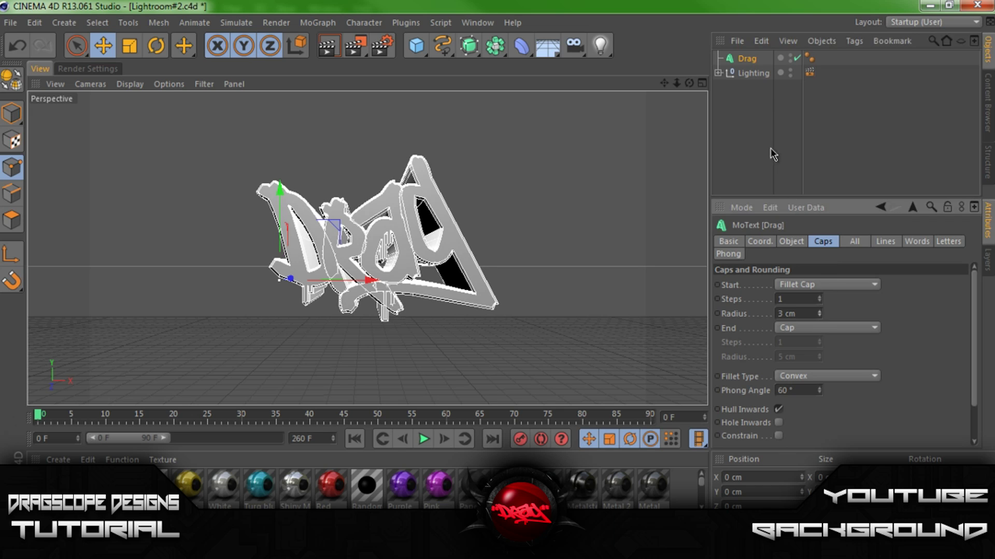
click(763, 108)
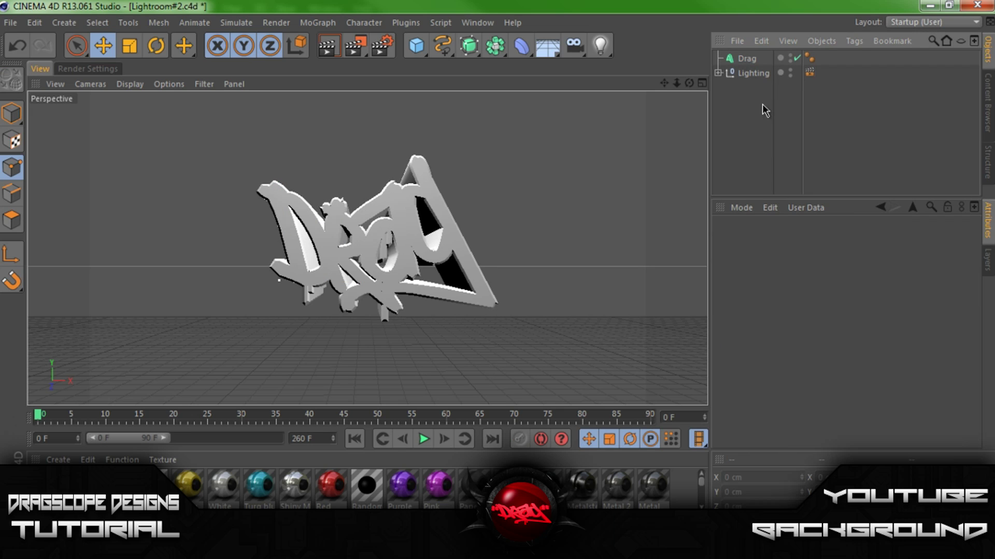
click(744, 59)
Step: Inspect Mat.1's colour, reflection and specular settings in the material editor
click(509, 484)
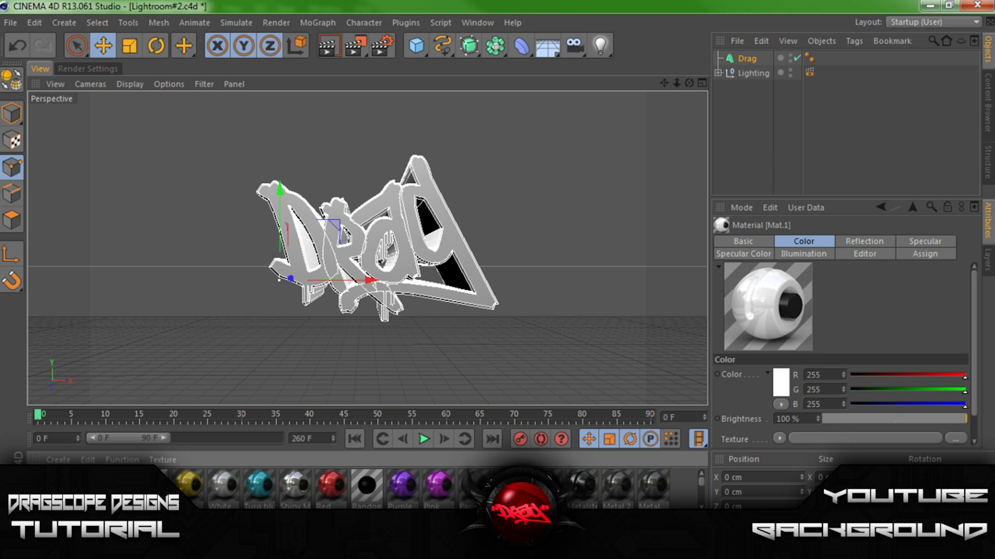
double_click(510, 485)
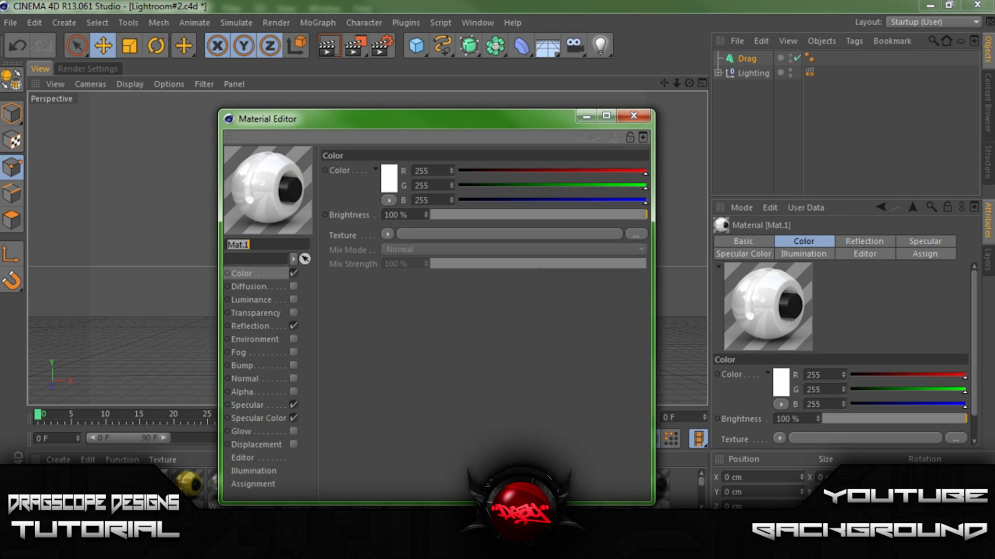
click(265, 328)
click(294, 418)
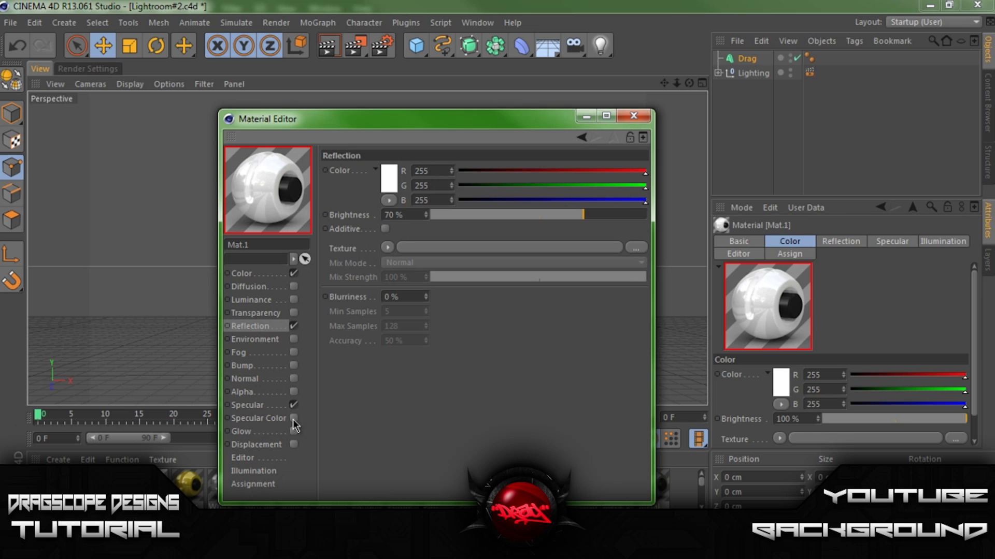
click(251, 406)
click(251, 327)
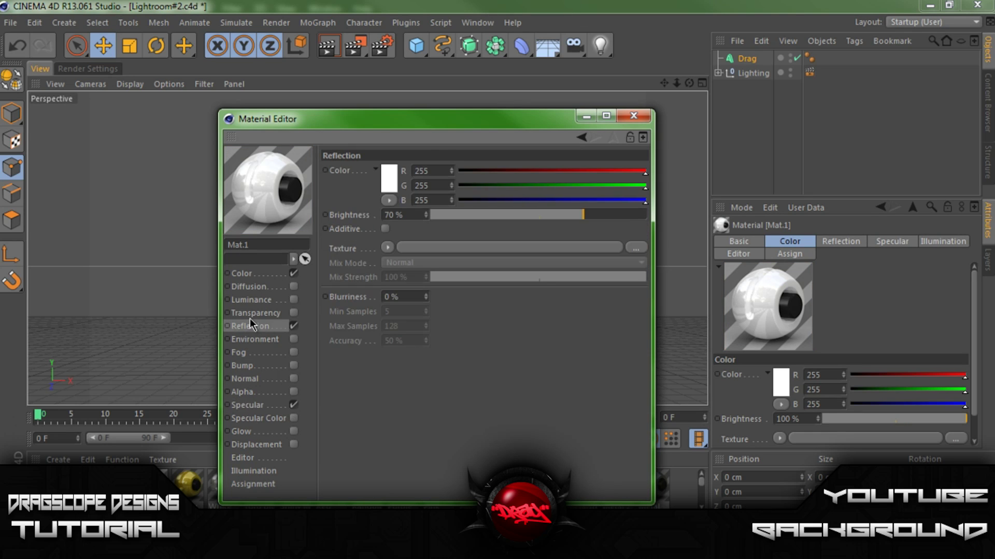
click(272, 274)
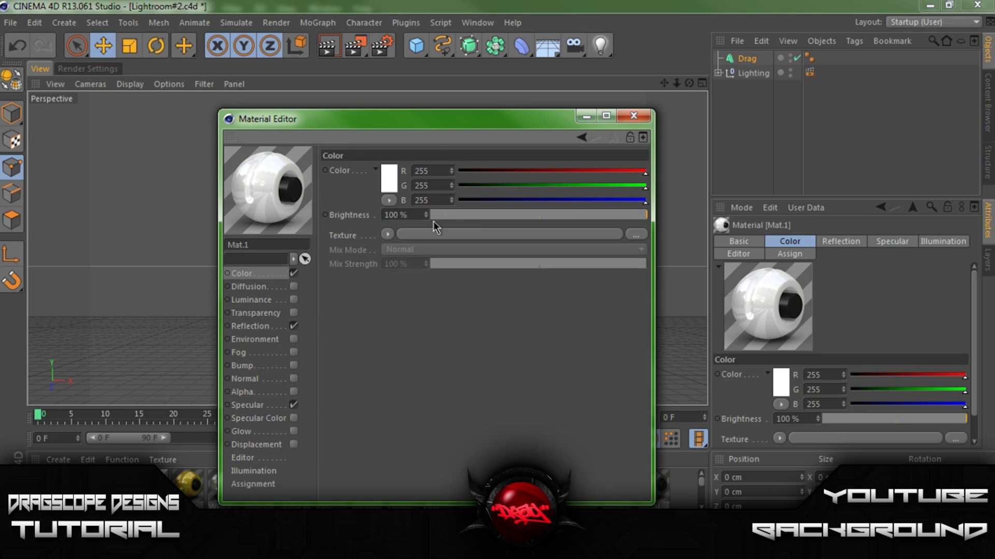
click(633, 115)
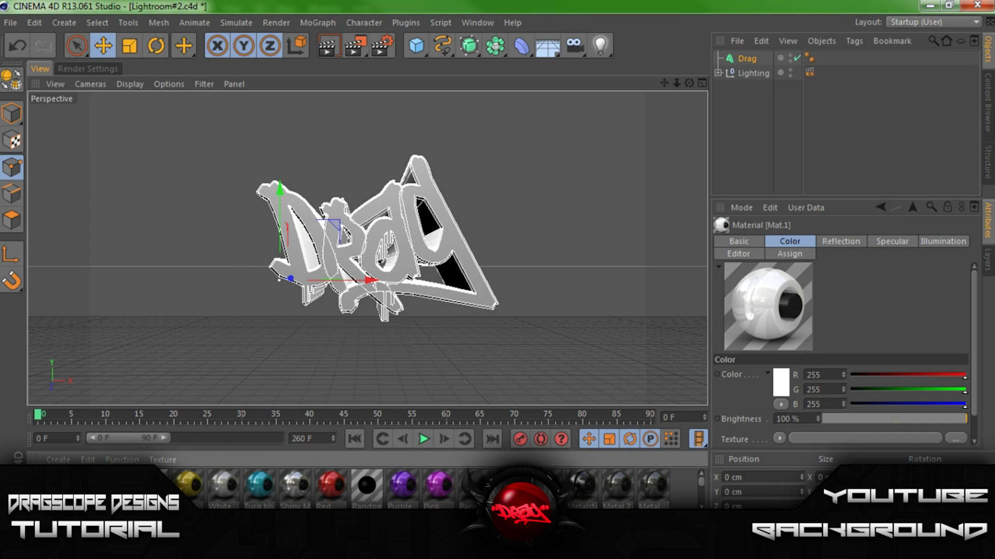
Step: Set Mat.1's colour to grey 171/170/170 and apply it to the Drag logo
double_click(82, 484)
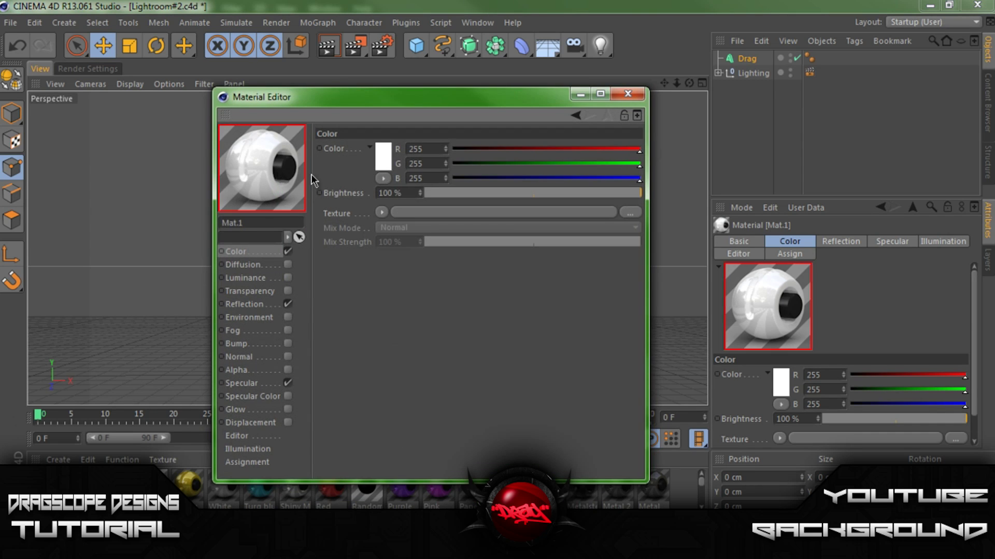
click(383, 164)
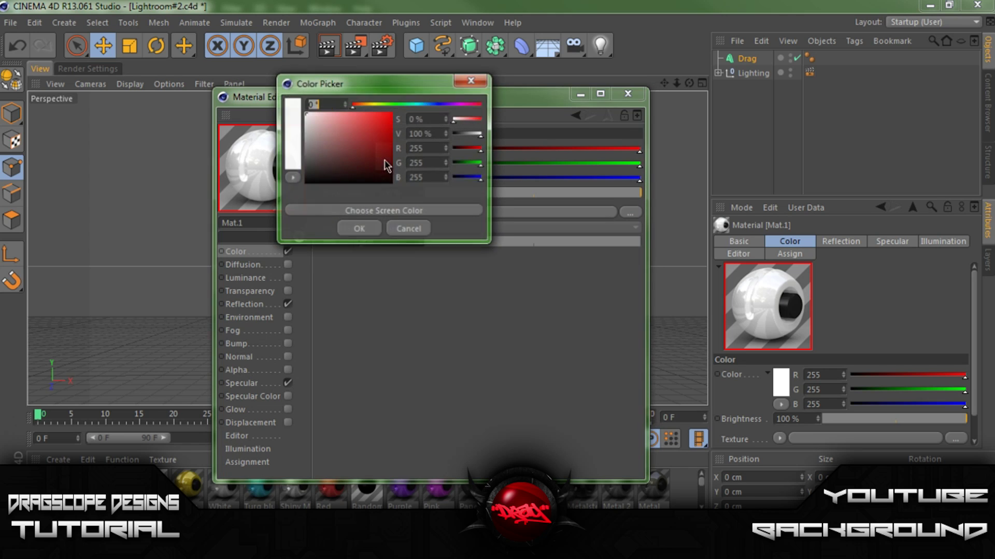
click(305, 136)
click(357, 229)
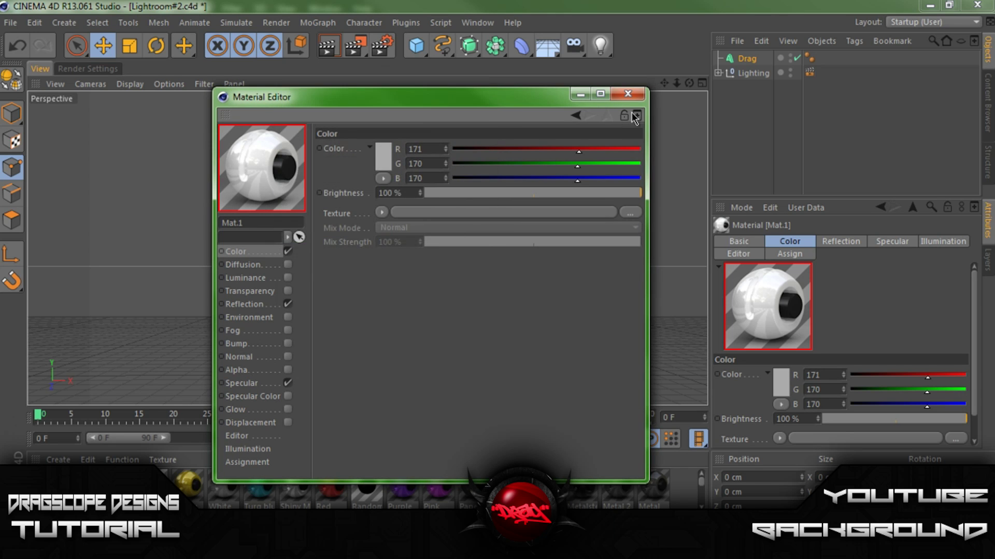
click(631, 94)
drag(290, 287, 329, 278)
click(782, 170)
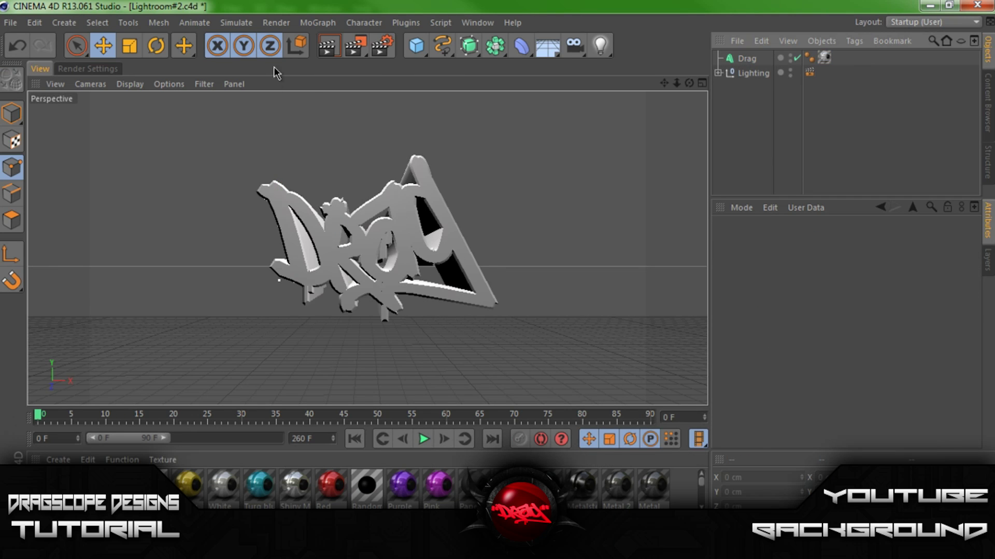
click(328, 46)
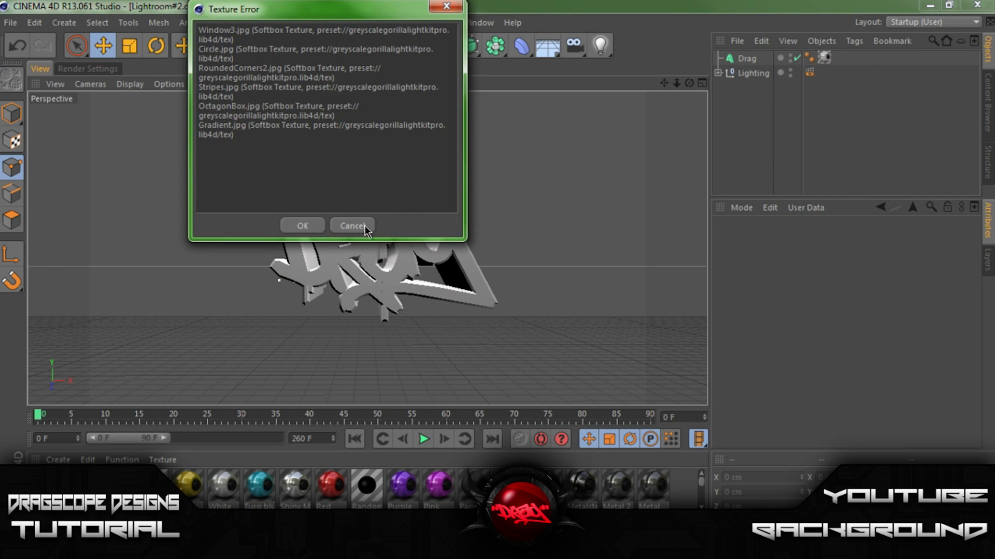
click(302, 225)
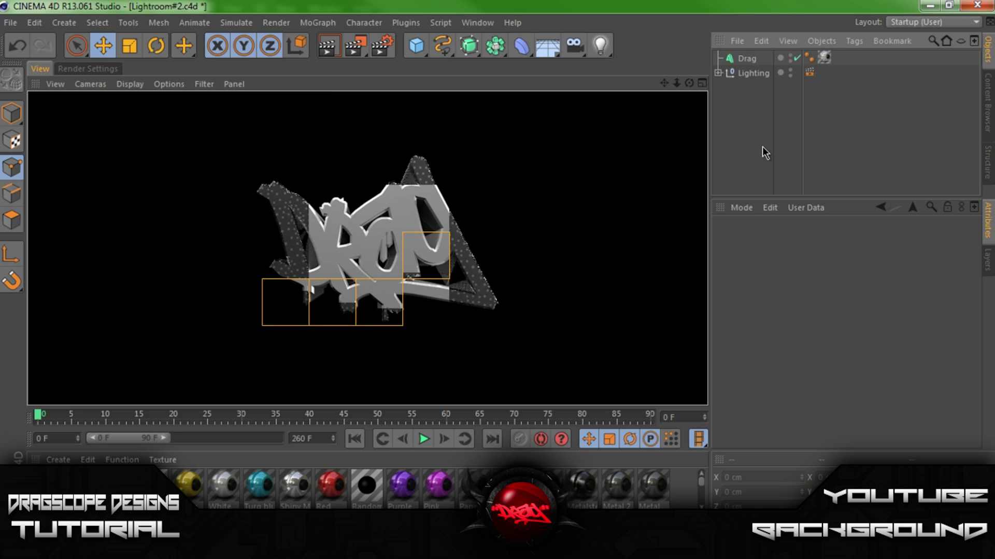
key(Escape)
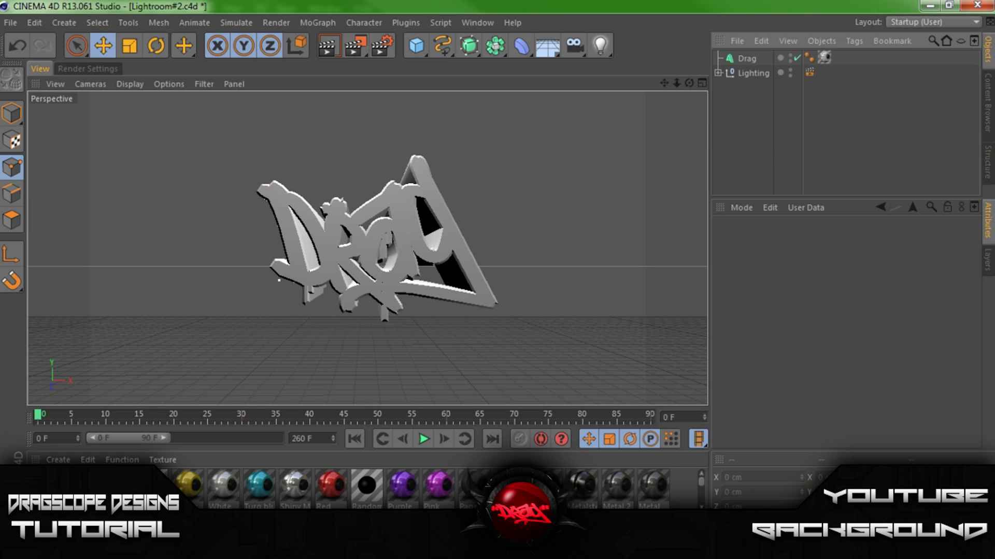
double_click(510, 487)
Step: Lower Mat.1's reflection brightness to about 30%
click(272, 305)
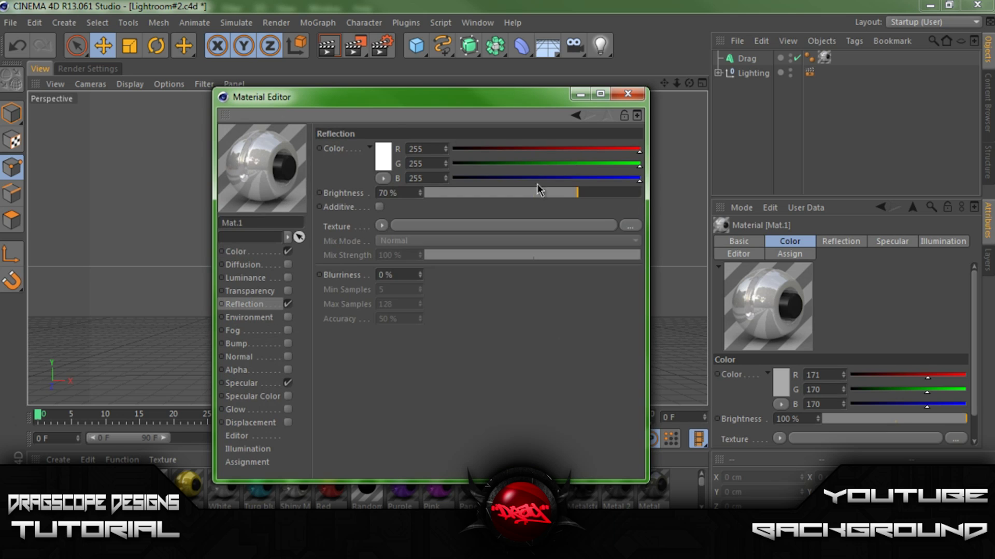
drag(559, 193, 494, 197)
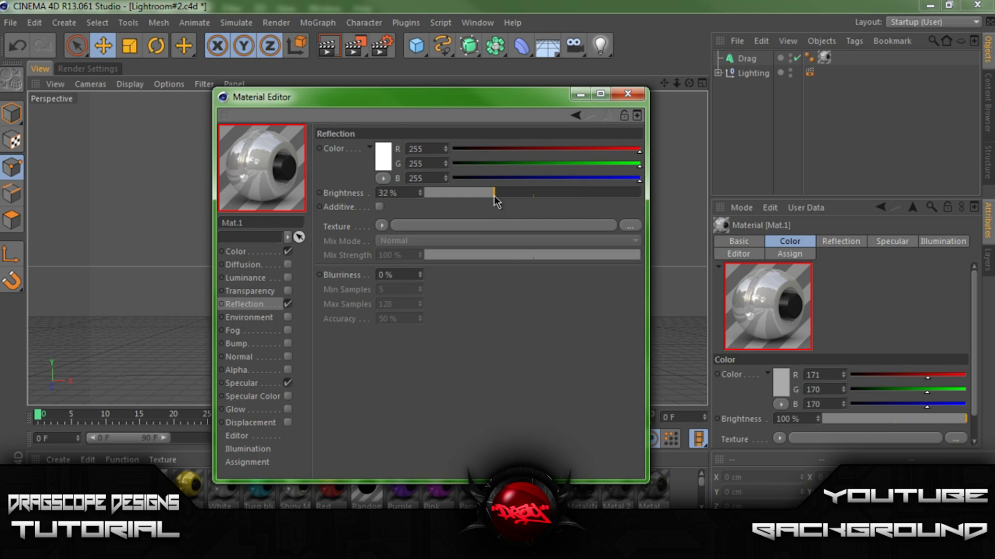
click(627, 94)
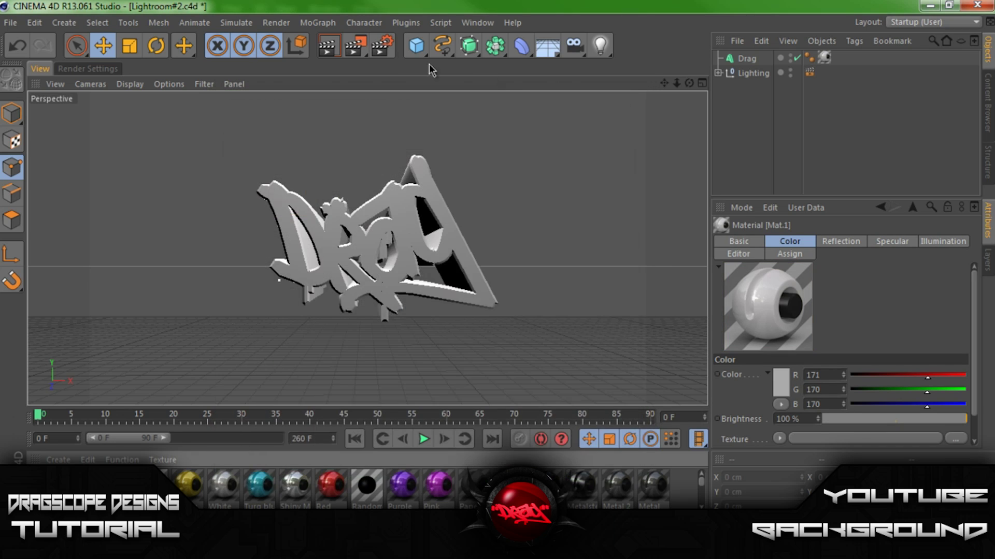
Step: Render the logo at 1920×1080 to Grafitti Logo.png and fit it to the Picture Viewer
click(384, 49)
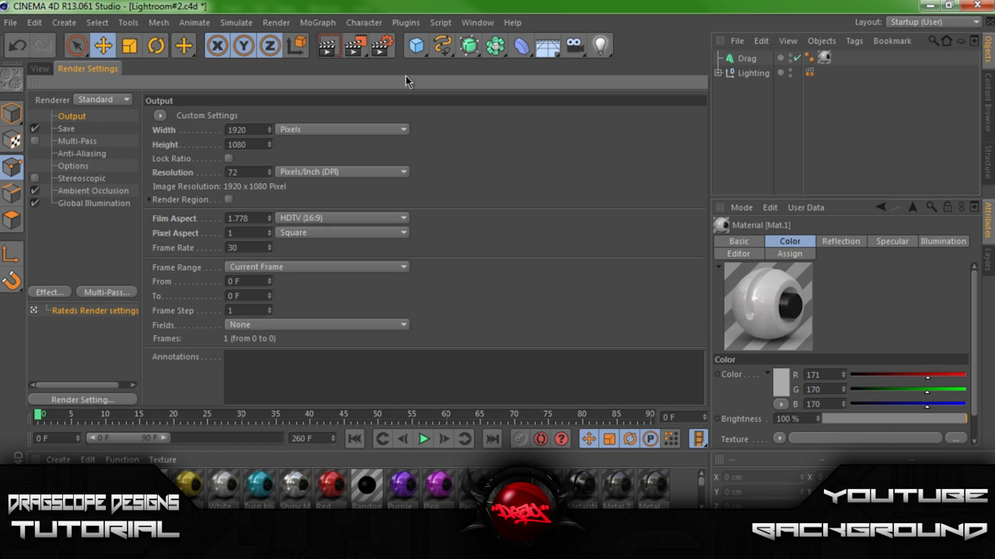
click(77, 130)
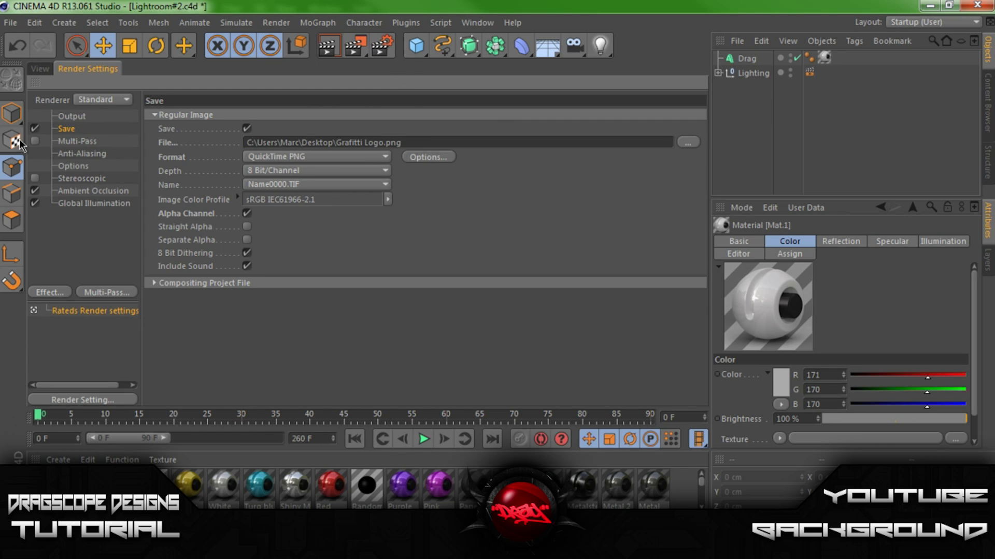
click(73, 154)
click(72, 166)
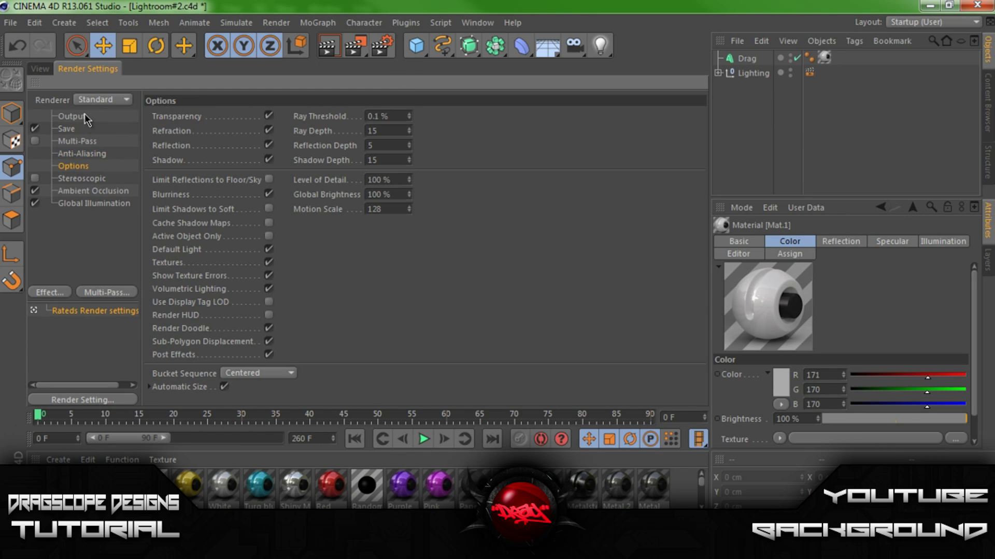
click(87, 117)
click(352, 45)
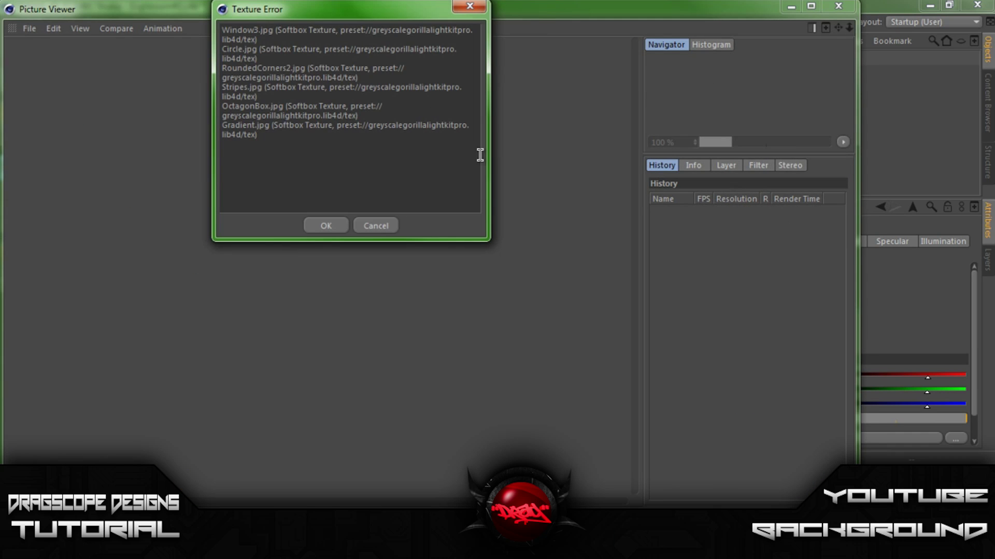
click(337, 226)
click(812, 6)
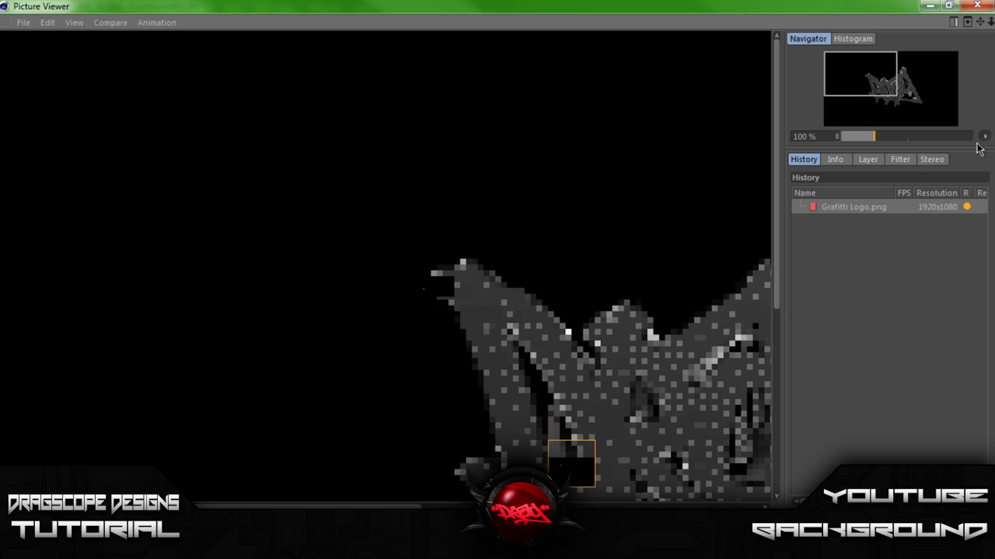
click(984, 137)
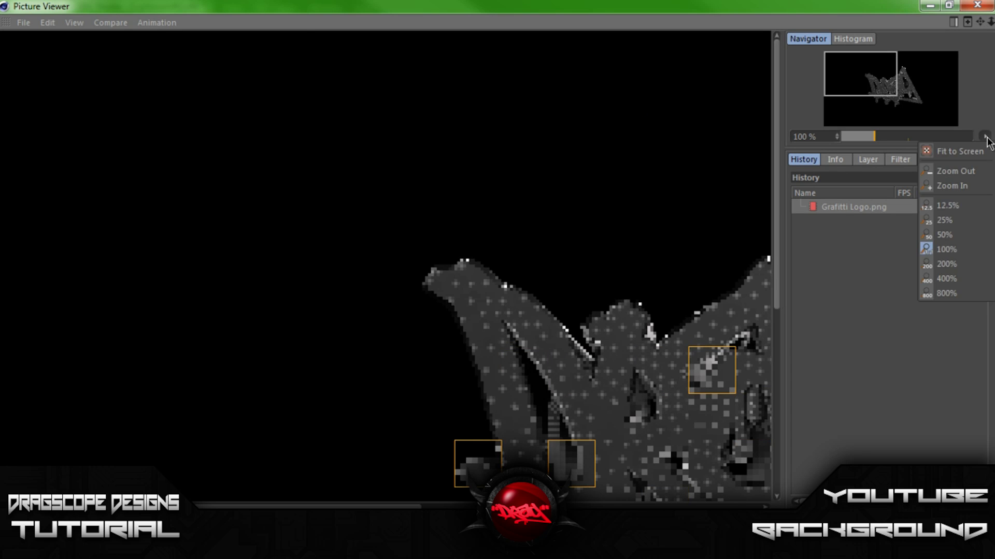
click(981, 150)
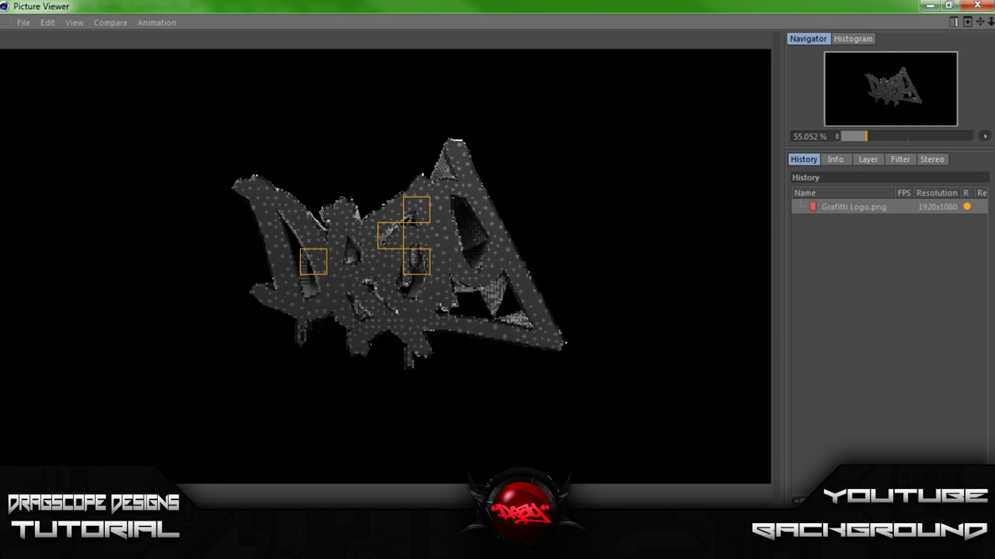
key(alt+Tab)
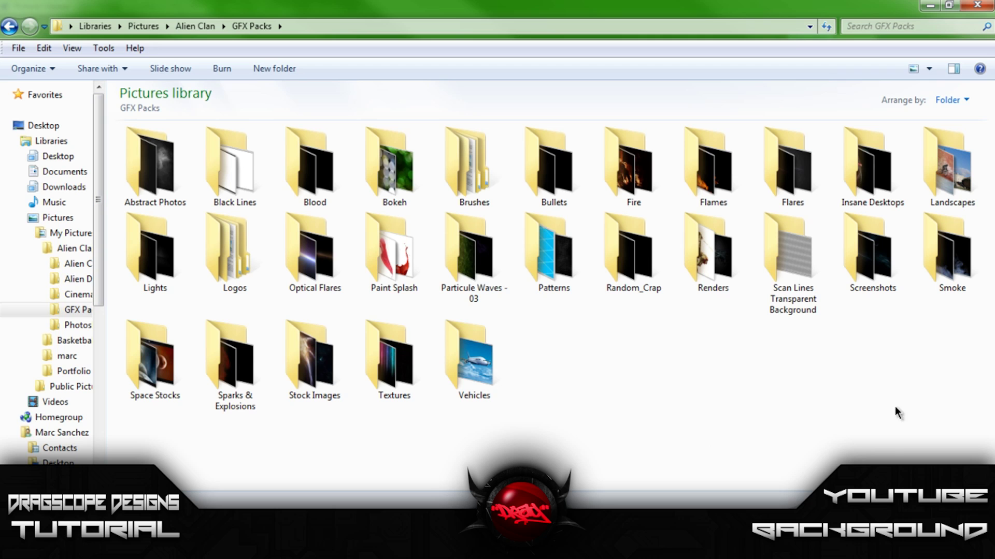
Step: Open Abstract Photos, then go back to Alien Clan and open GFX Packs
drag(951, 425, 138, 158)
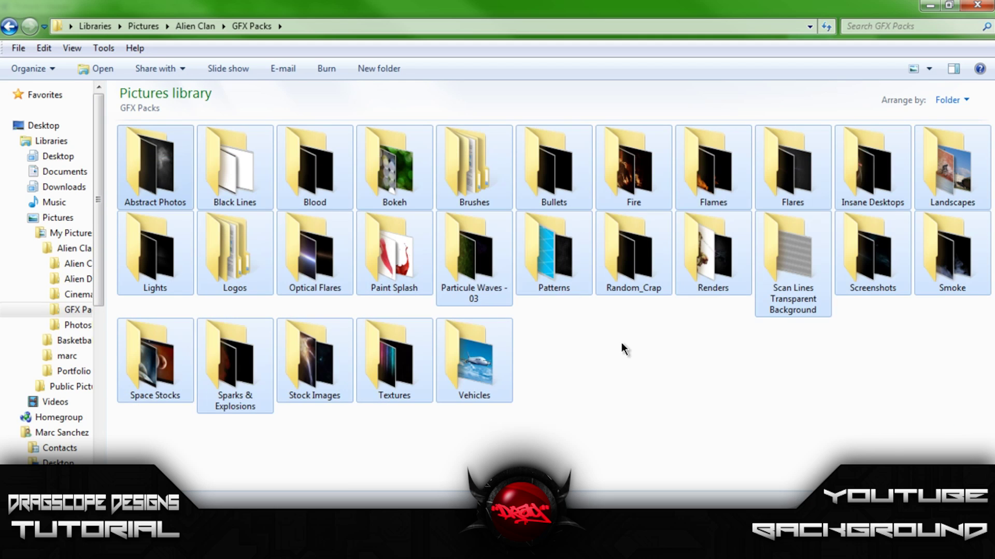
click(623, 348)
click(161, 151)
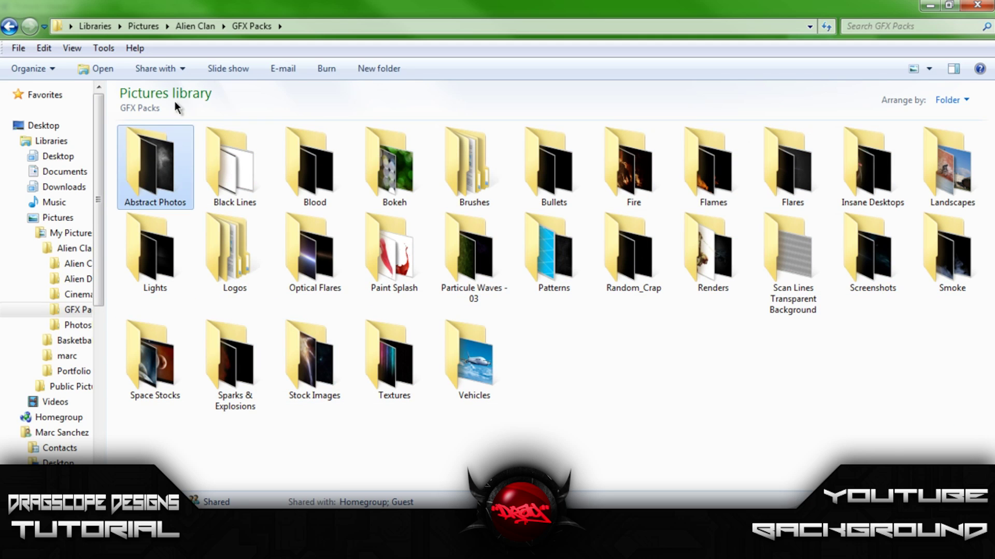
key(Return)
click(196, 26)
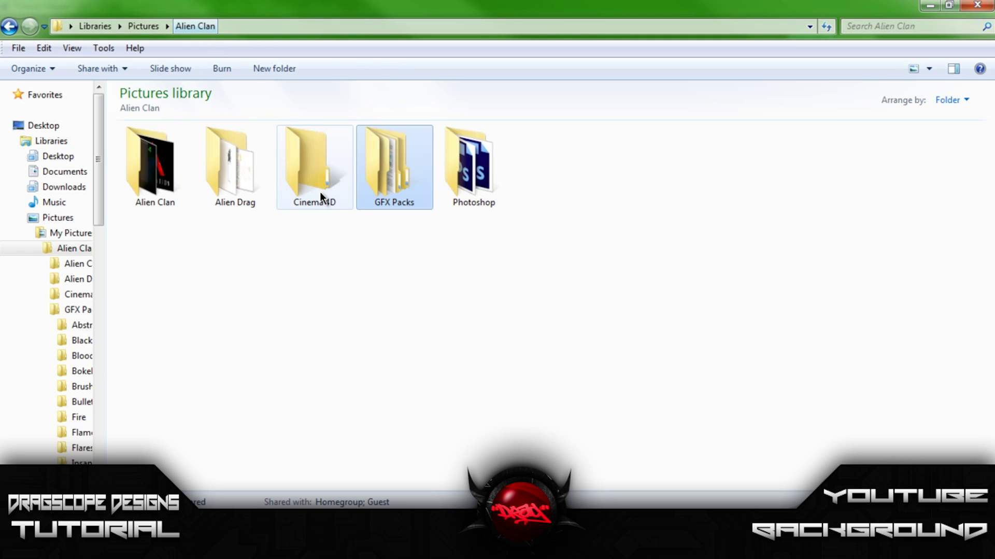
double_click(374, 174)
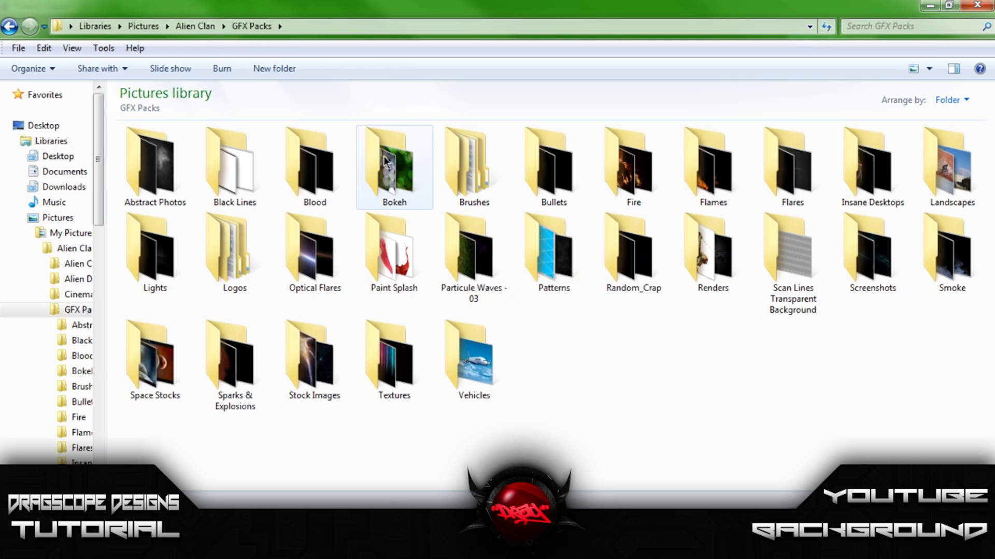
Step: Browse the Landscapes and Optical Flares folders, returning to GFX Packs after each
click(941, 180)
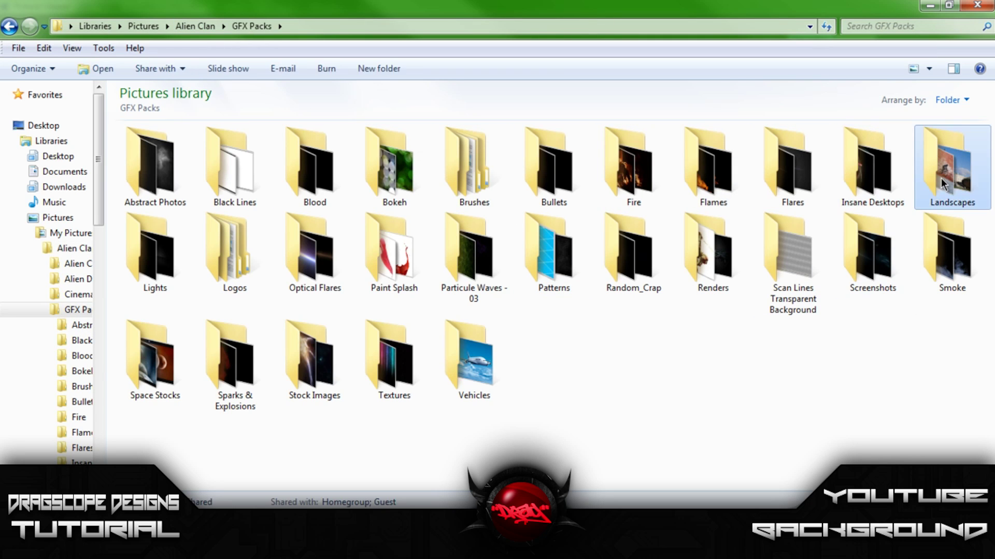
double_click(940, 178)
scroll(494, 334, down, 3)
scroll(438, 321, up, 3)
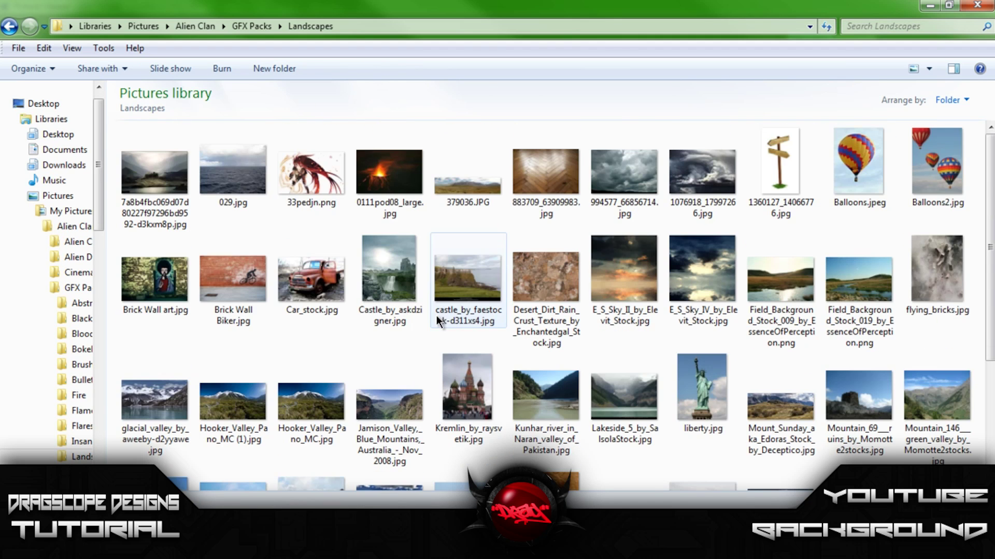
click(252, 26)
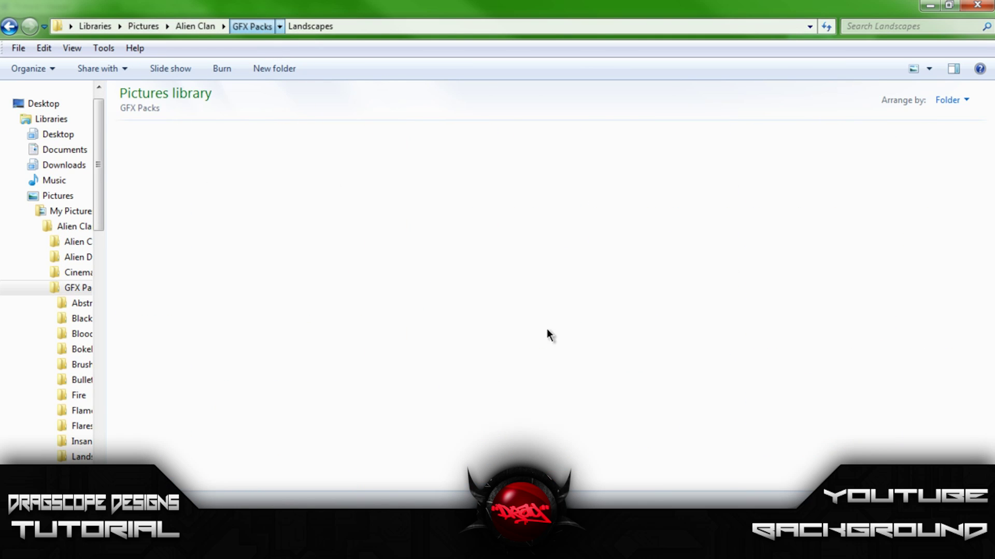
double_click(291, 277)
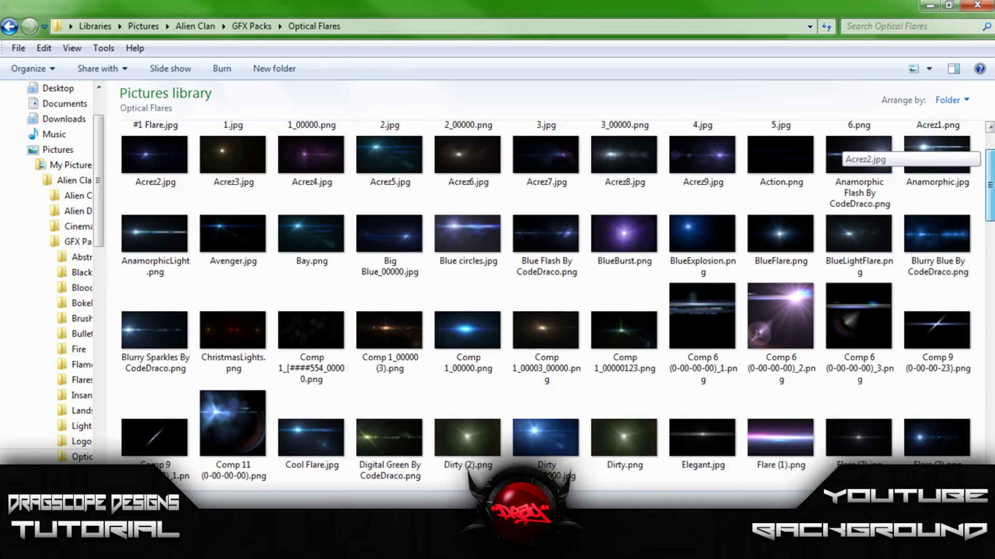
drag(988, 185, 253, 23)
click(252, 26)
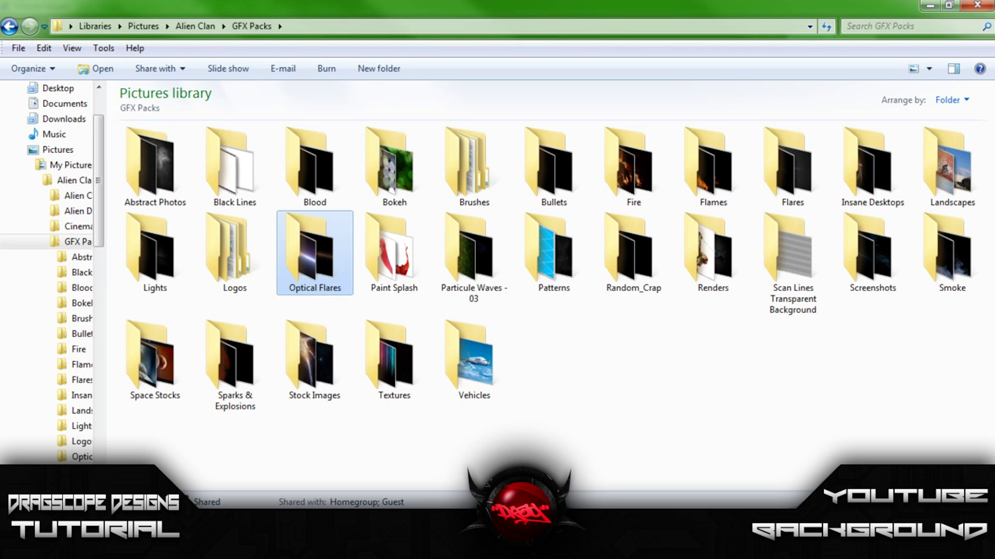
key(shift+F10)
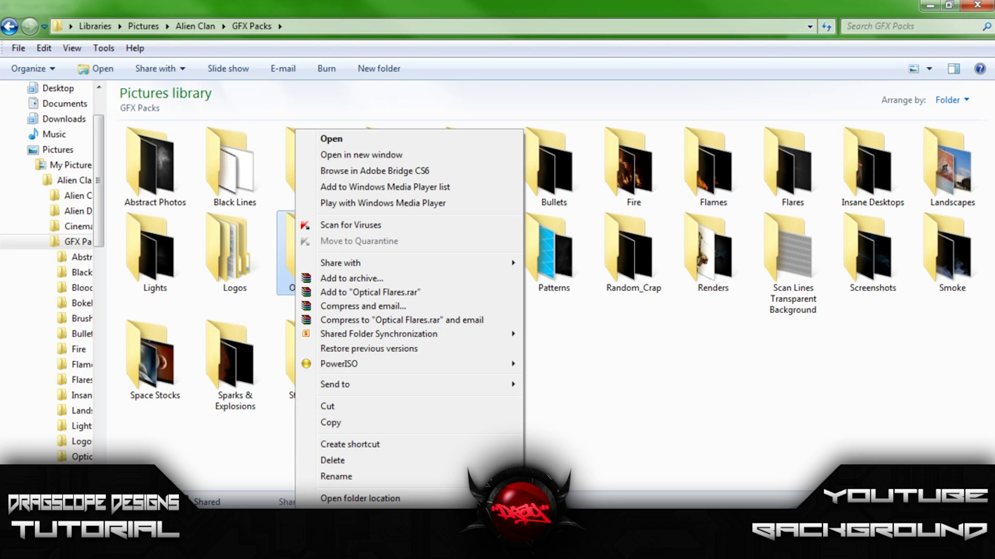
Step: View the Optical Flares folder's properties, then close them and the Explorer window
key(Escape)
key(alt+Return)
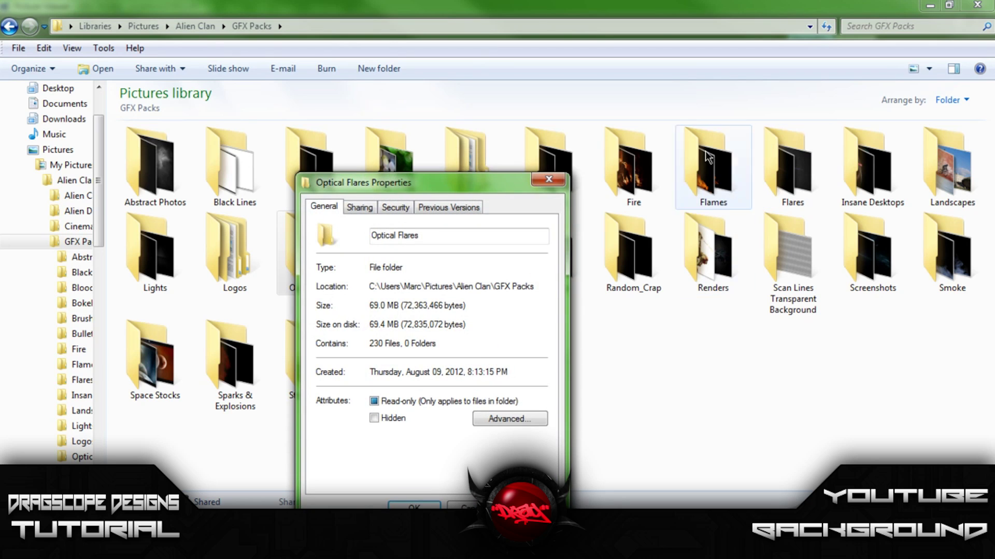
click(546, 180)
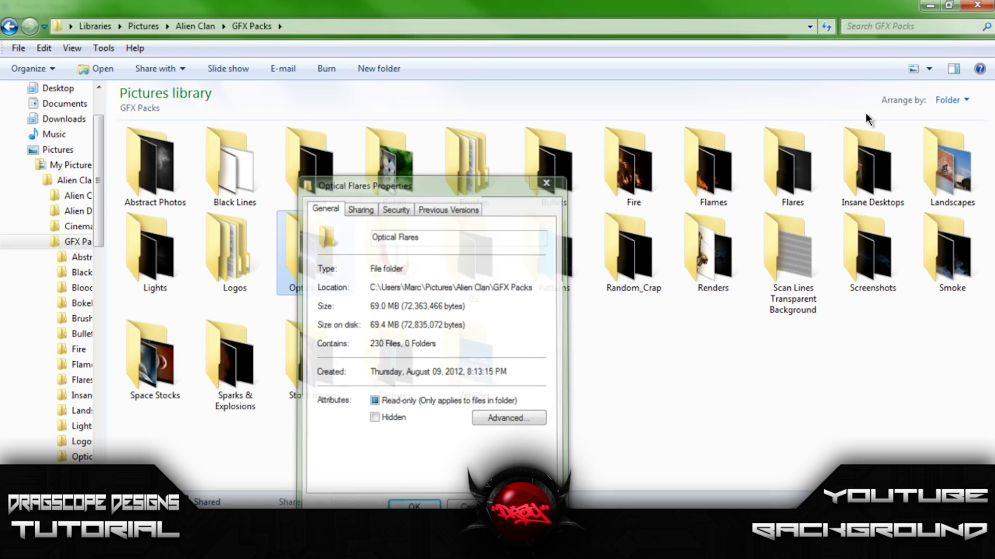
click(976, 4)
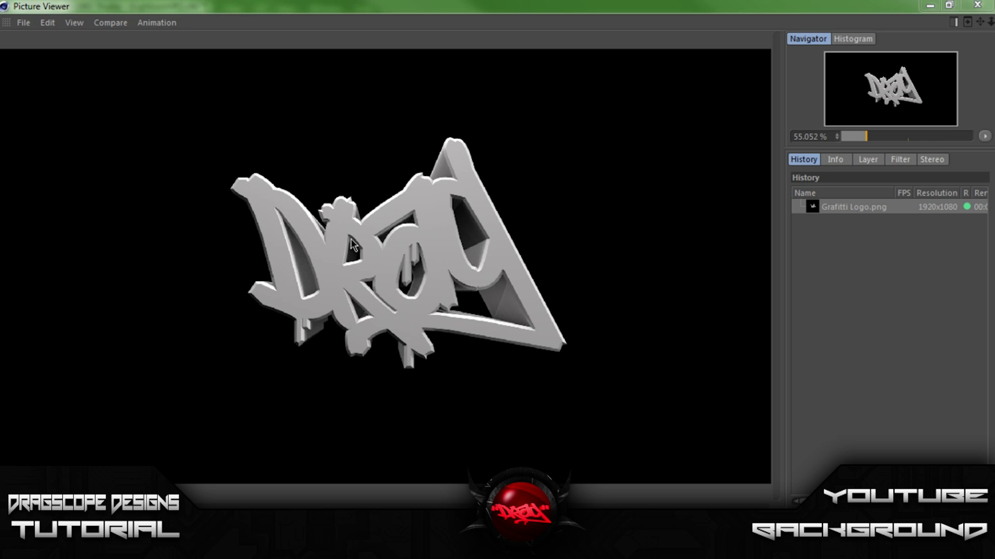
Step: Close the Picture Viewer and dismiss Photoshop's no-layers-selected error
click(977, 4)
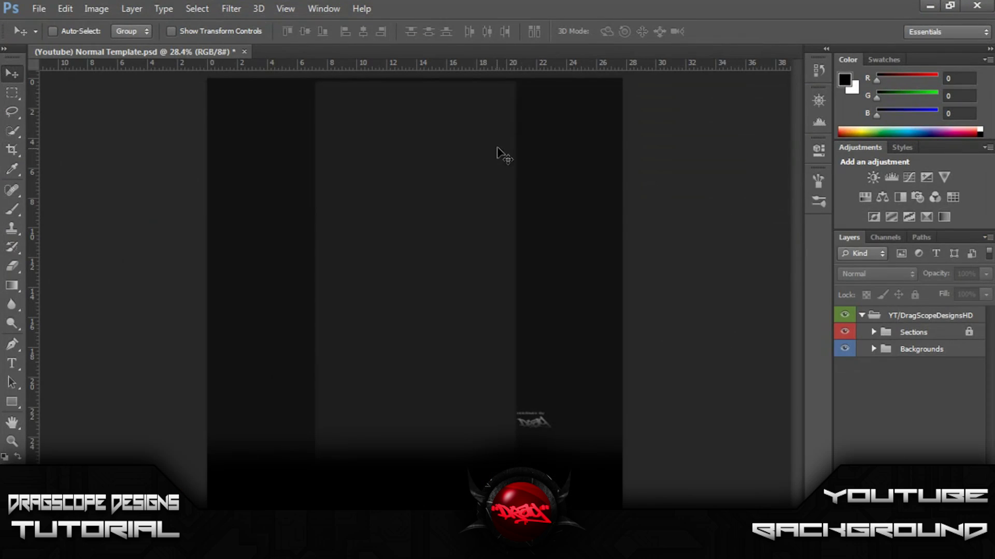
click(497, 148)
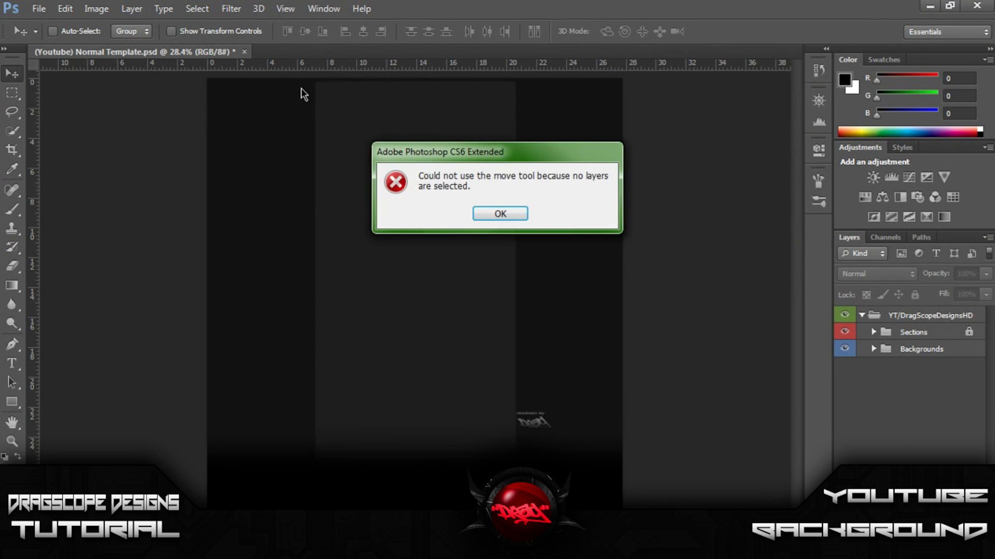
click(499, 214)
Step: Open Grafitti Logo.png in Photoshop and drag its layer into the YouTube template
click(65, 9)
mouse_move(39, 9)
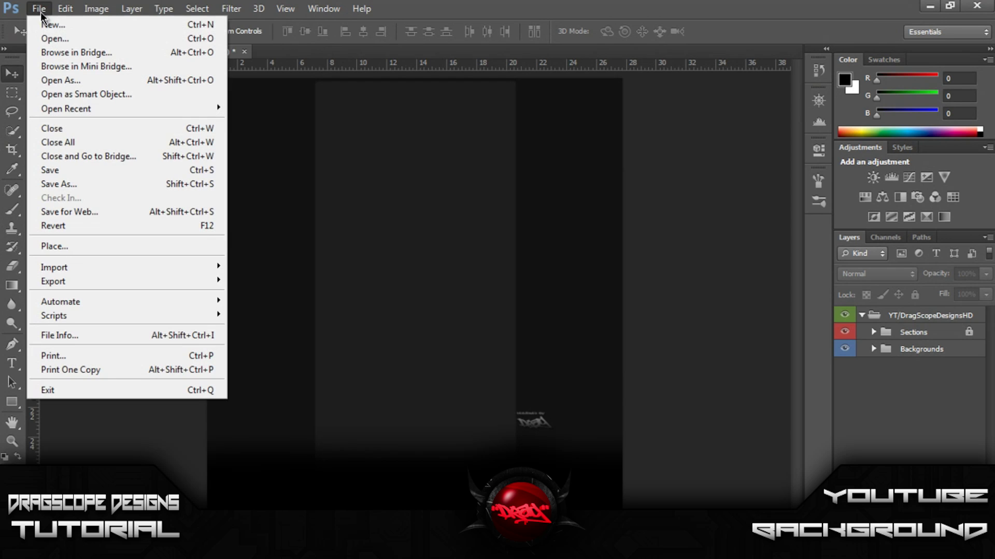
click(51, 38)
click(570, 136)
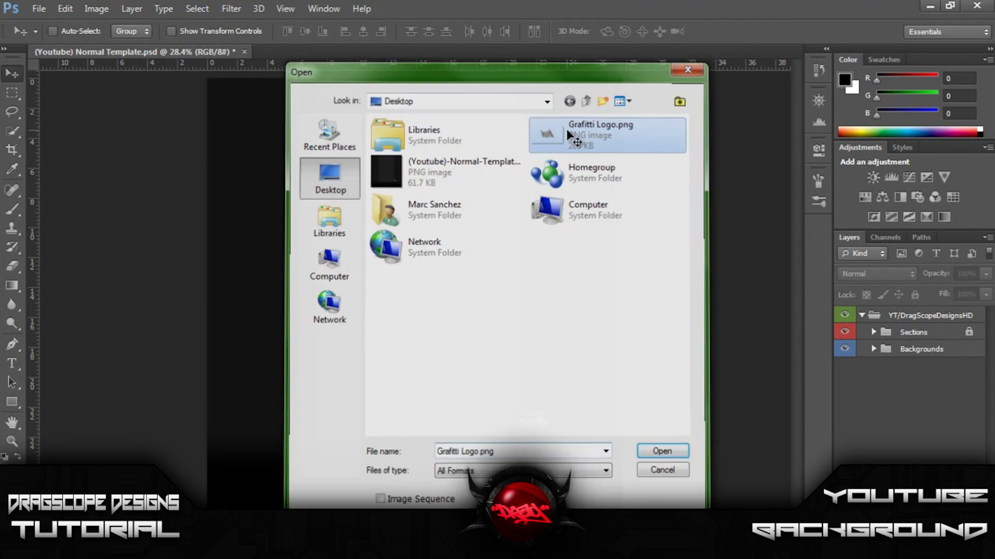
double_click(570, 136)
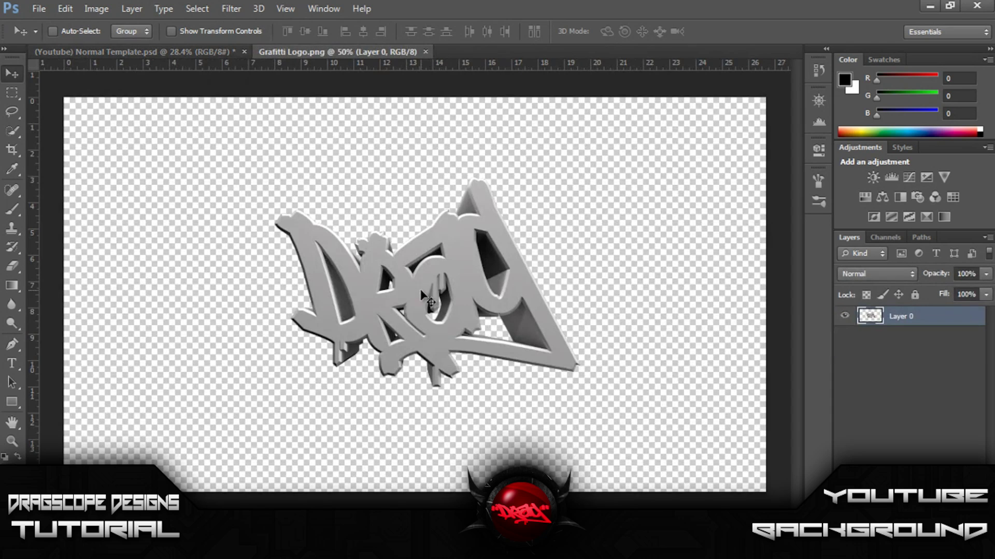
drag(255, 189, 365, 254)
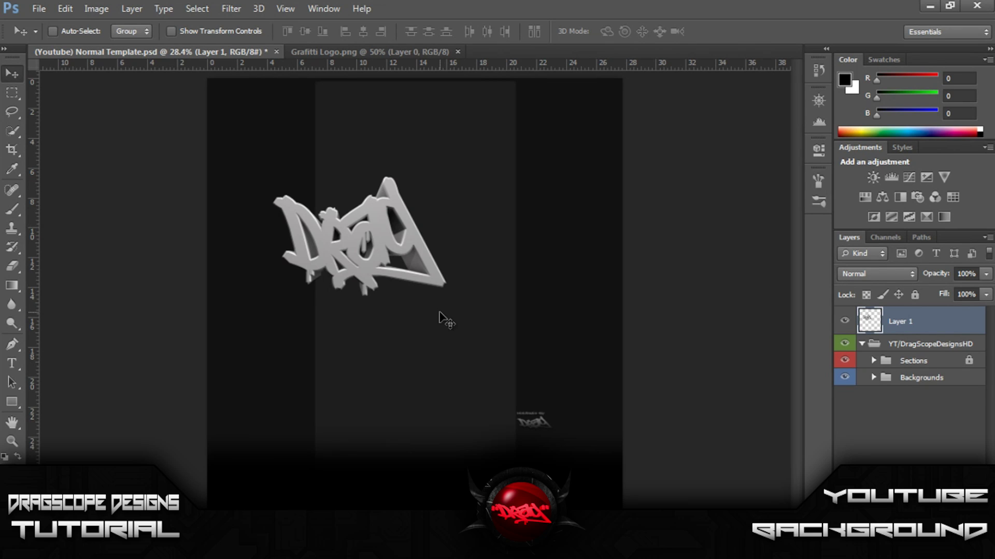
key(ctrl+t)
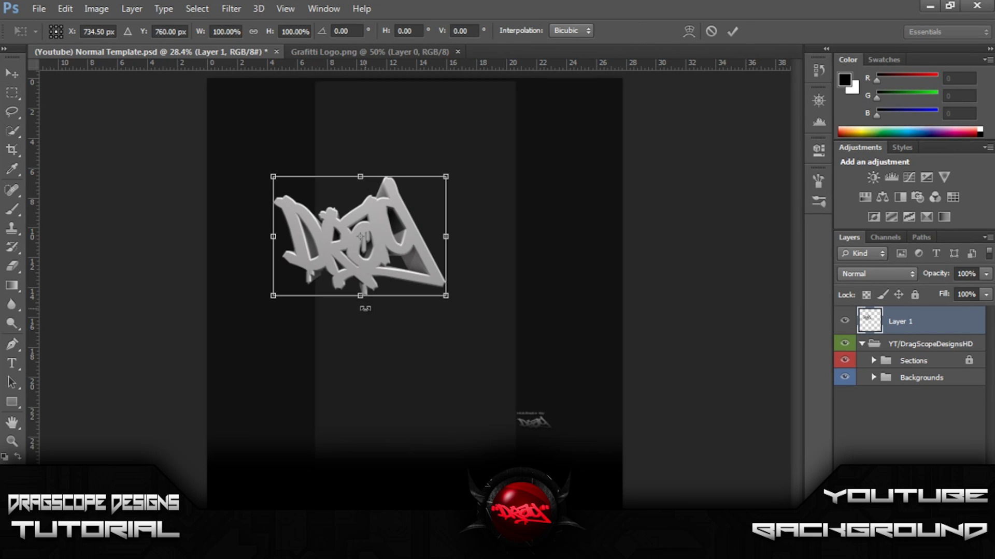
Step: Rotate the logo layer -90° and scale it into a narrow strip in the upper-left column
drag(365, 309, 701, 209)
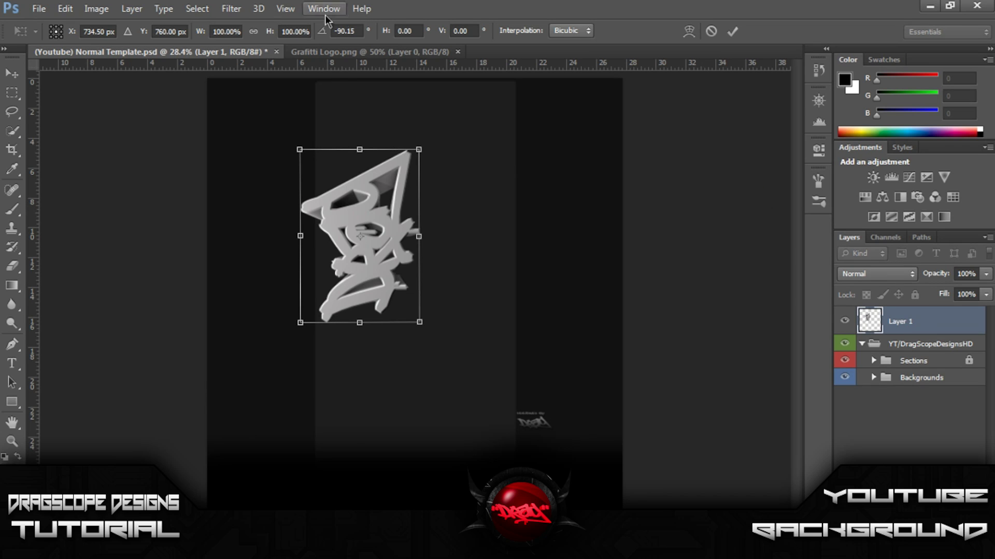
click(358, 31)
key(BackSpace)
key(BackSpace)
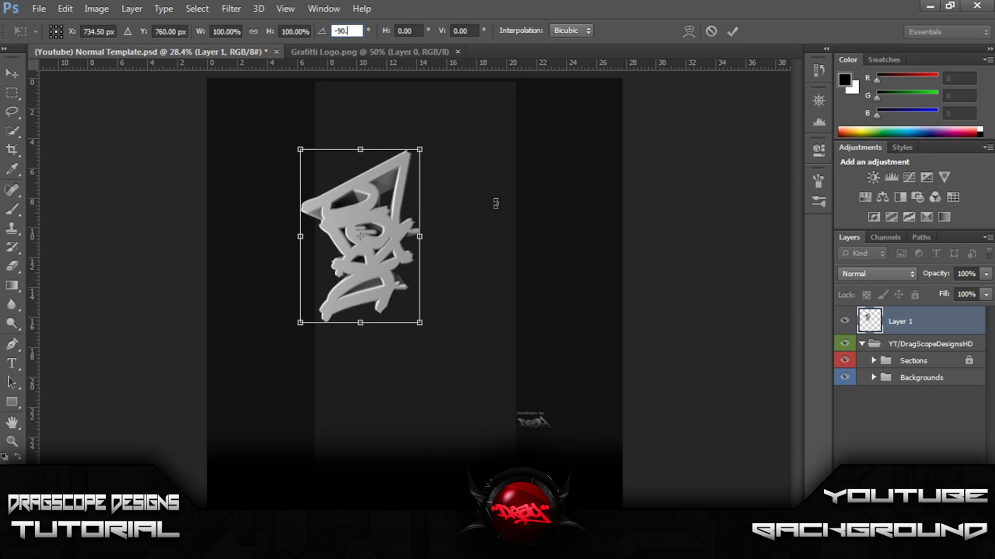
key(Return)
drag(390, 203, 297, 161)
drag(208, 281, 311, 228)
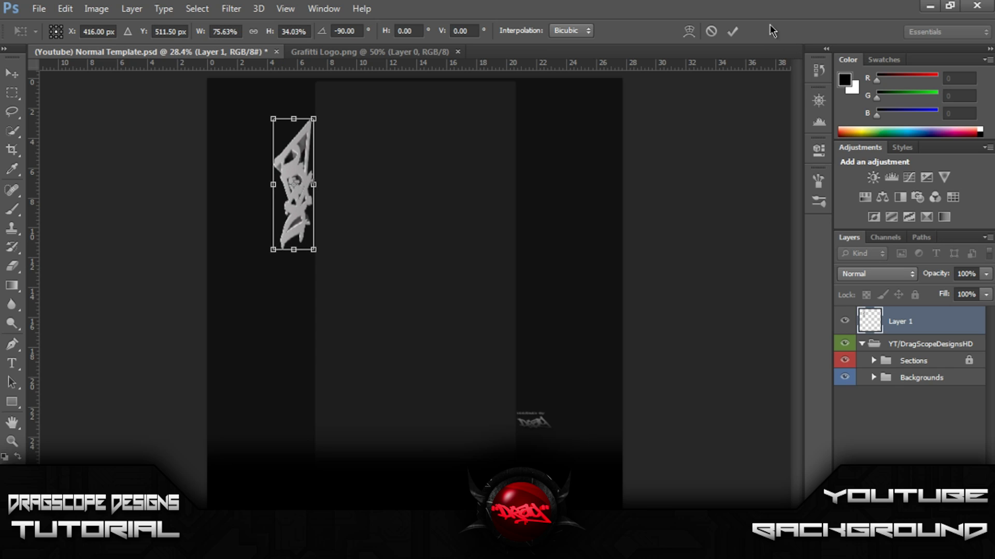
click(732, 31)
click(819, 100)
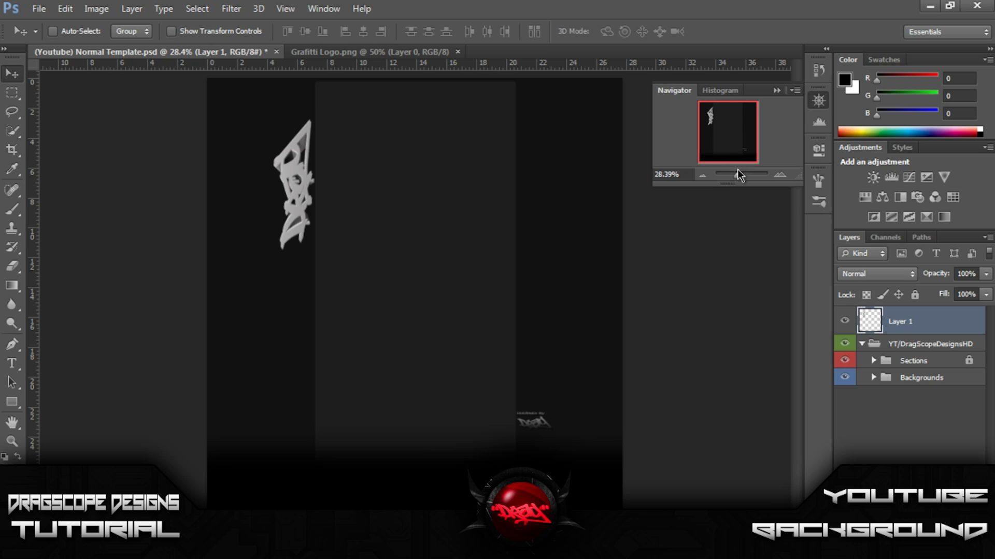
Step: Move Layer 1 into the Backgrounds group, just above the Background layer
drag(738, 174, 738, 175)
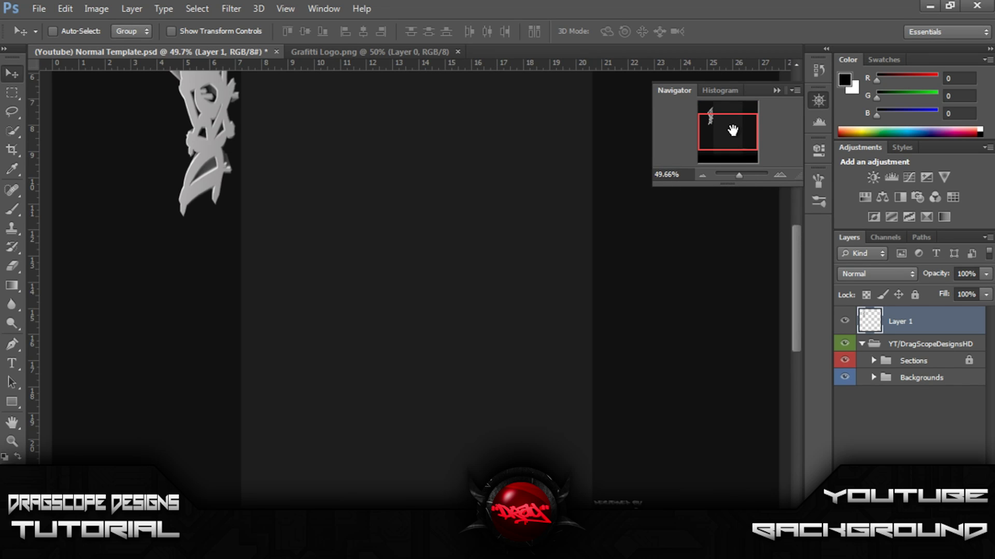
drag(733, 130, 732, 105)
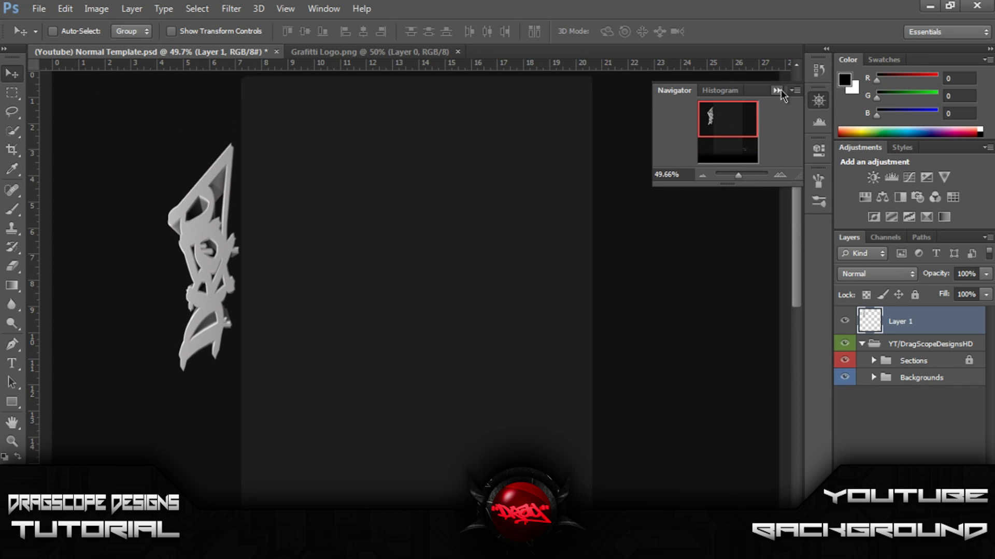
click(776, 91)
click(914, 363)
drag(912, 325, 873, 380)
click(874, 349)
drag(921, 404, 917, 381)
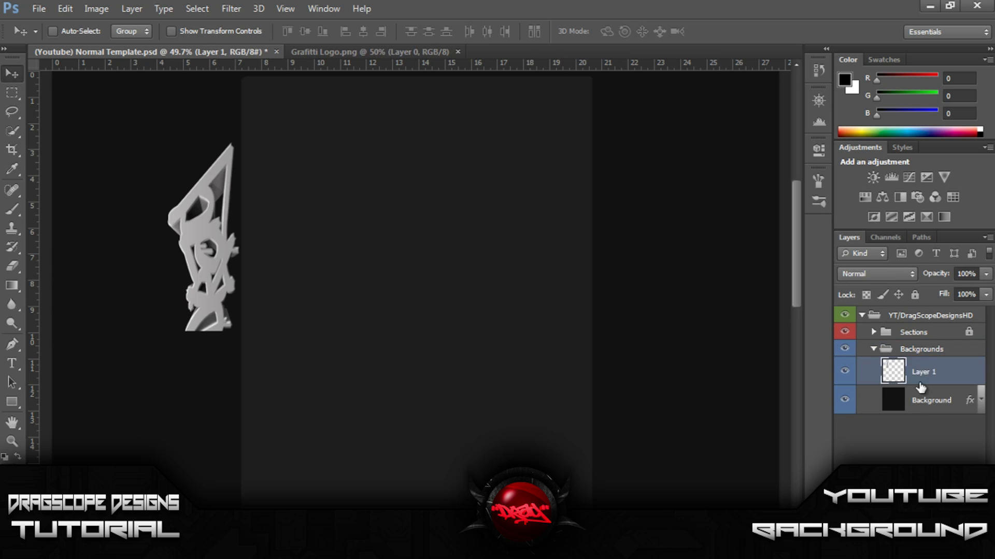
Step: Fill the Background layer with white and deselect the layers
click(925, 410)
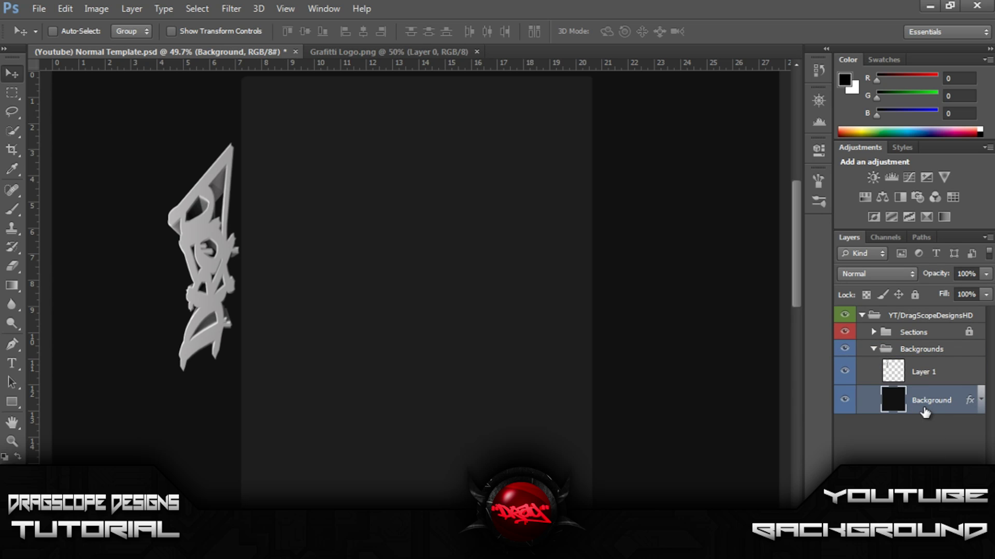
key(ctrl+BackSpace)
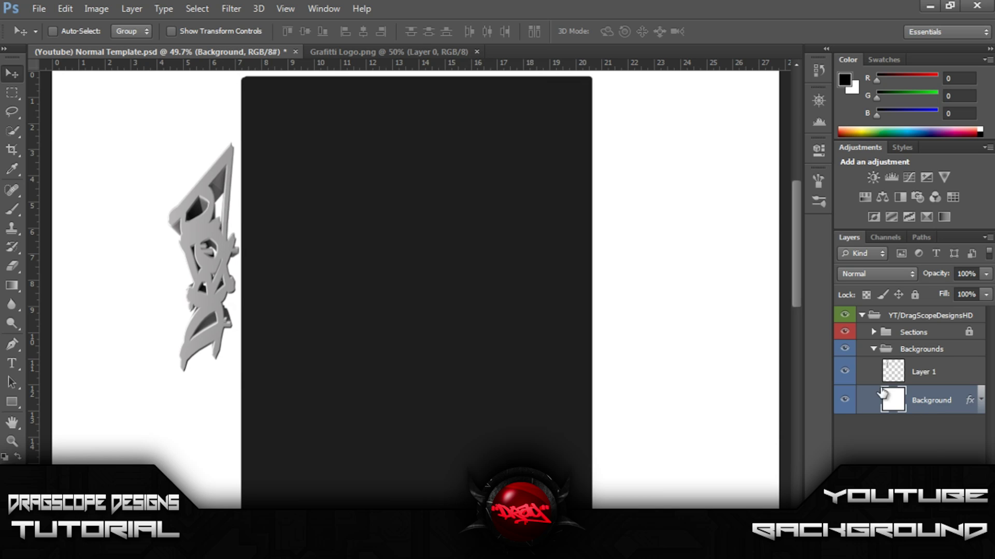
click(928, 446)
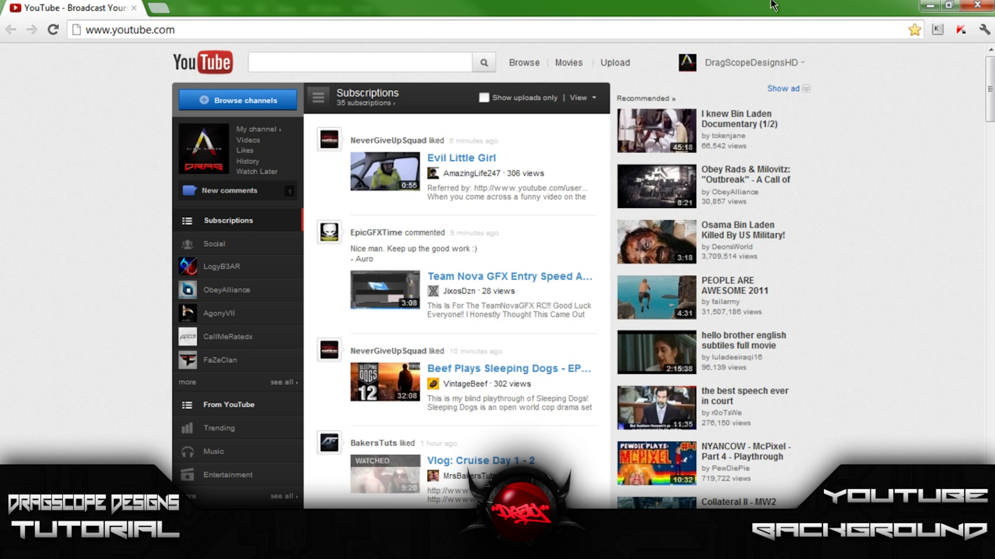
Step: Go to My Channel from the YouTube account menu, scroll through it, then close the browser
click(741, 66)
click(775, 97)
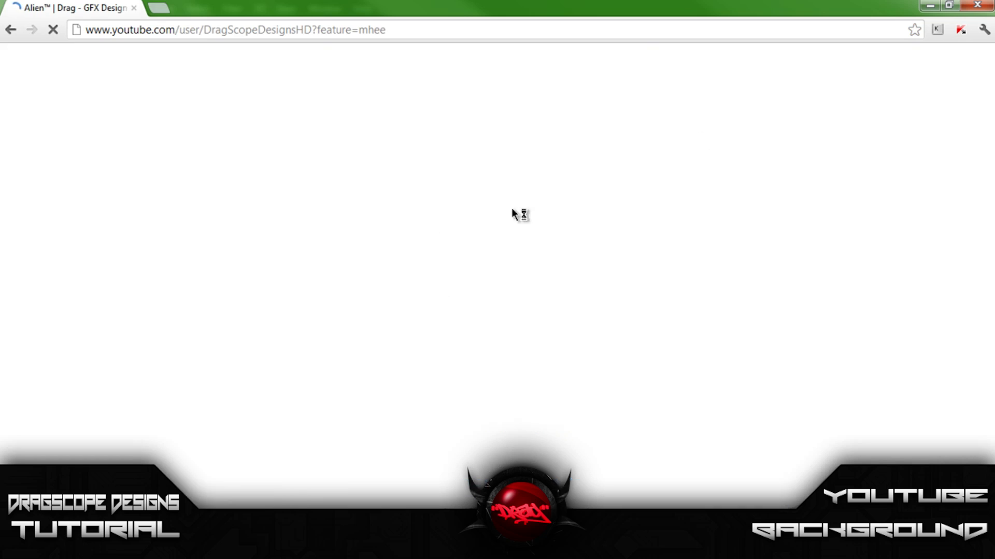
scroll(76, 258, down, 11)
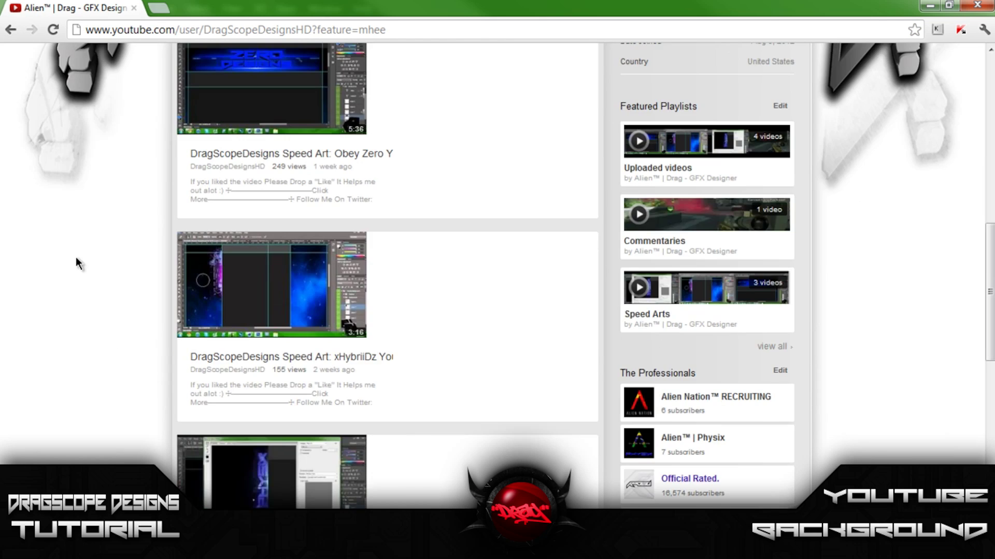
scroll(75, 260, up, 6)
scroll(76, 257, up, 3)
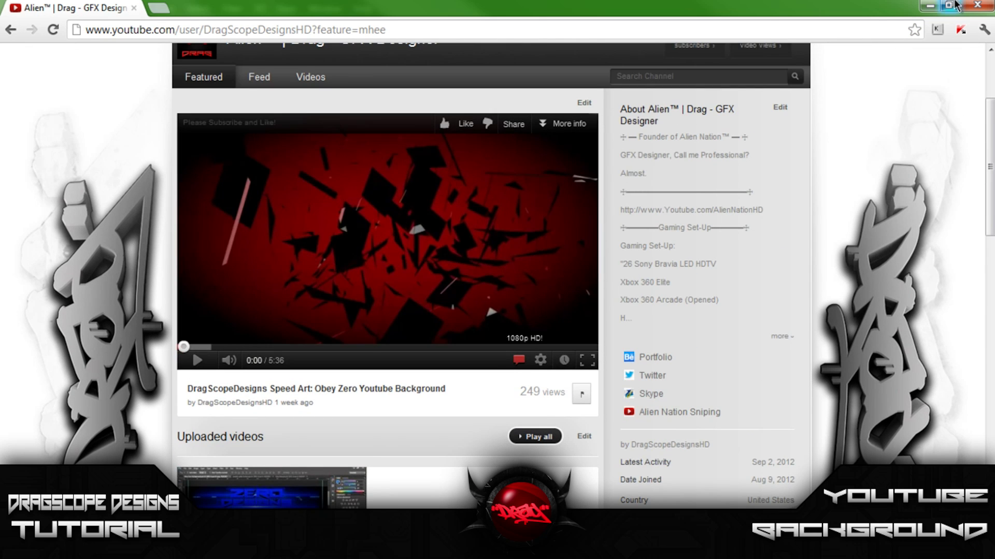
click(977, 7)
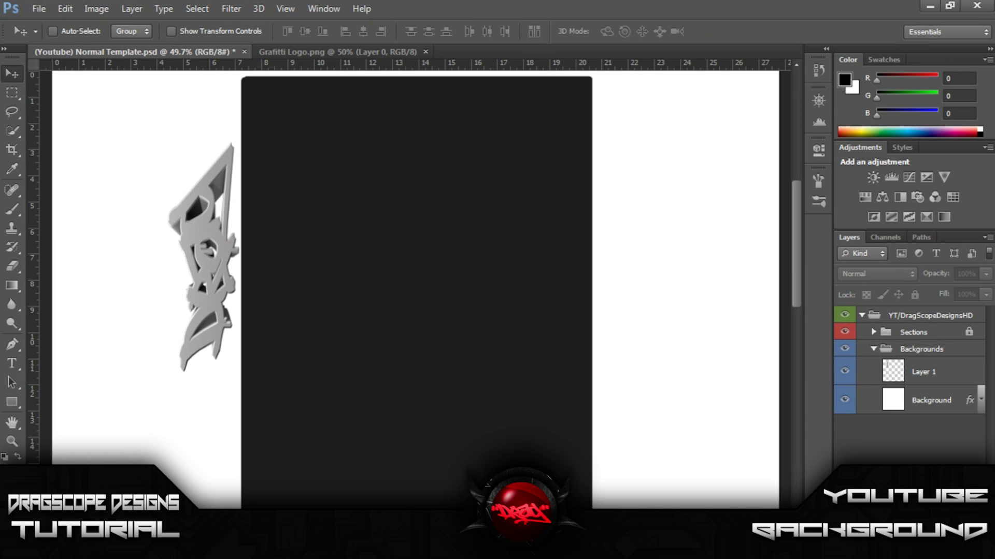
Step: Give Layer 1 a drop shadow at a 146° angle with a larger distance
double_click(950, 380)
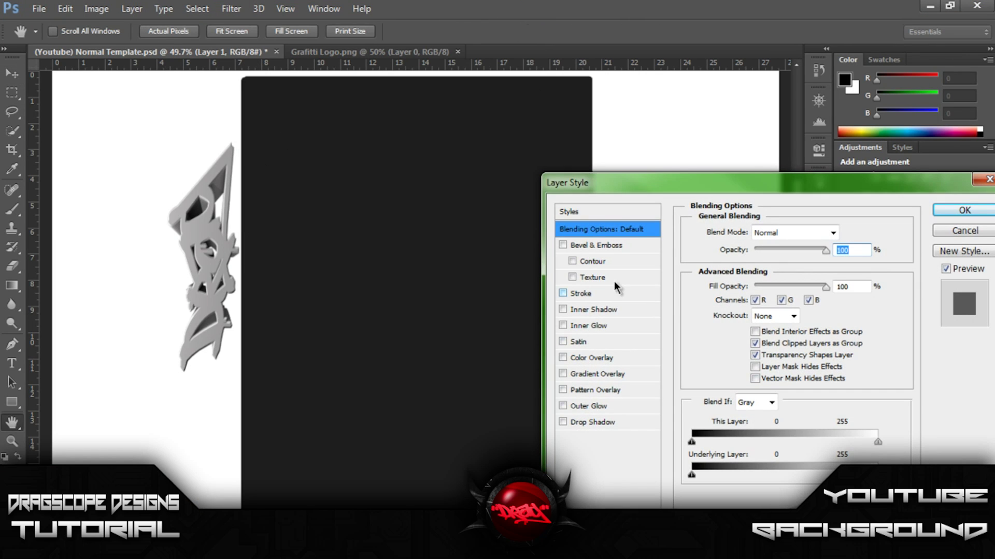
click(593, 422)
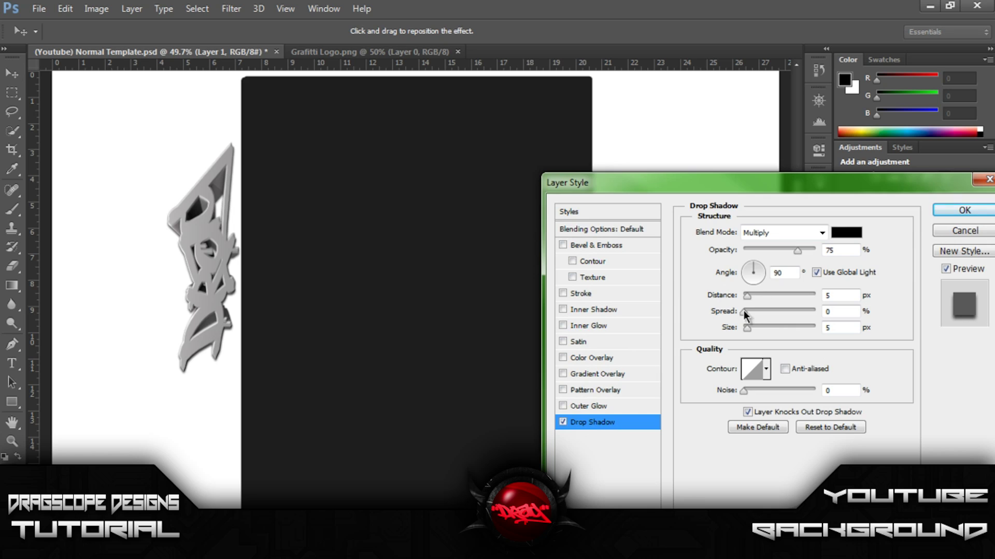
drag(758, 270, 744, 268)
click(738, 263)
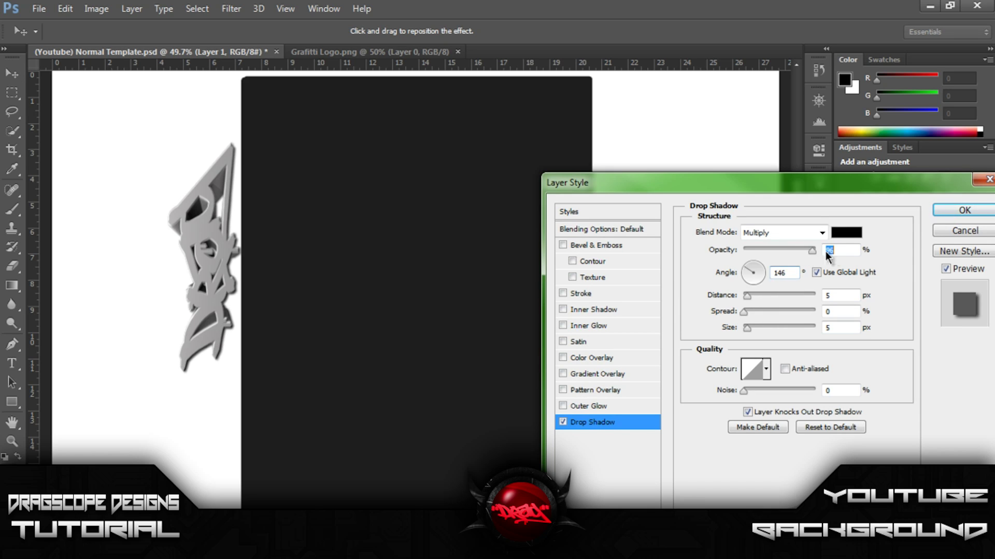
scroll(825, 250, up, 4)
drag(747, 299, 752, 330)
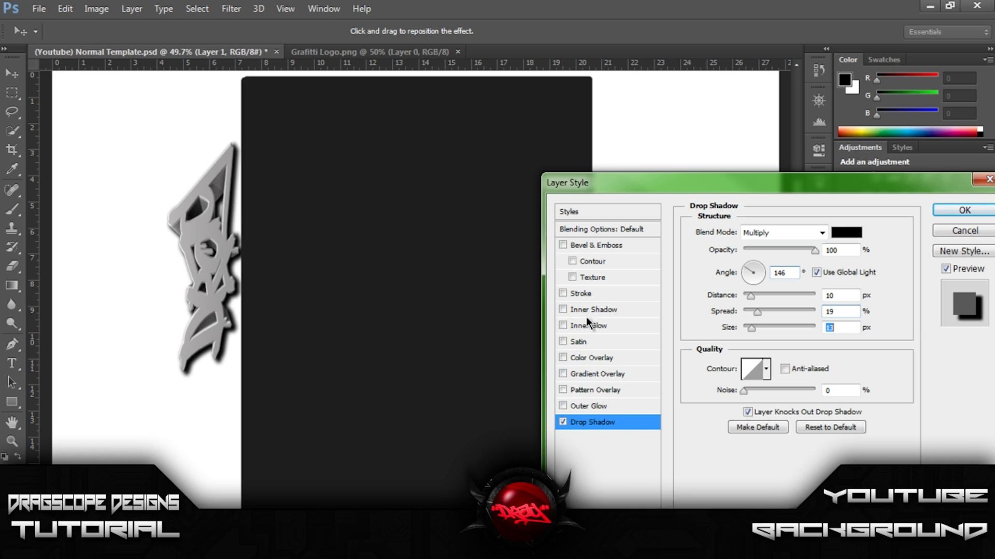
Step: Add a 1 px stroke and a 180° Overlay gradient overlay, then apply the style
click(581, 294)
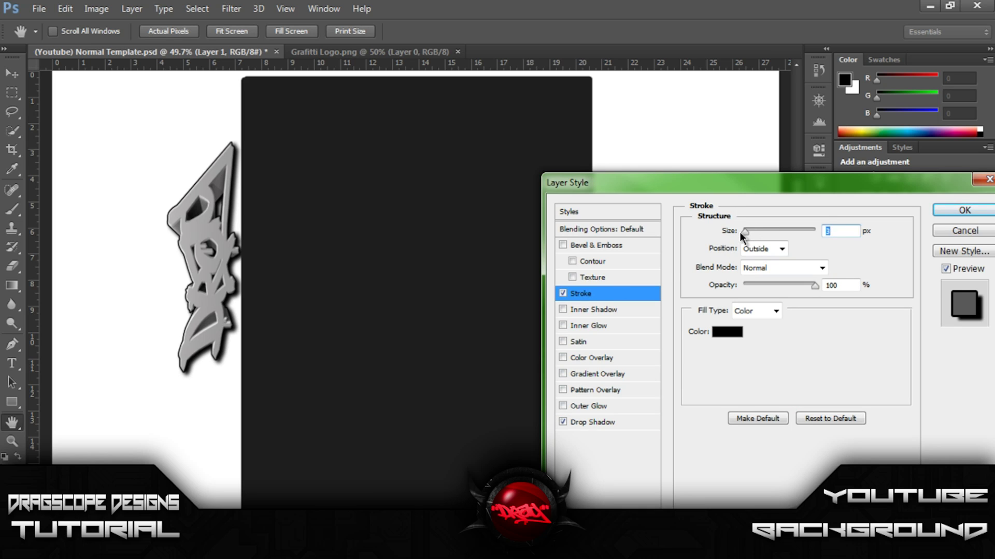
drag(740, 232, 719, 242)
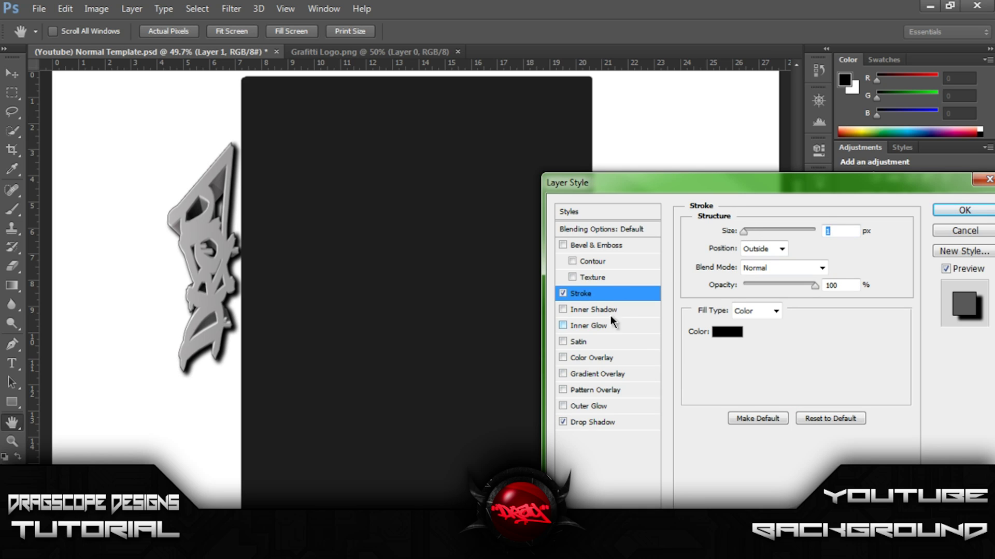
click(601, 373)
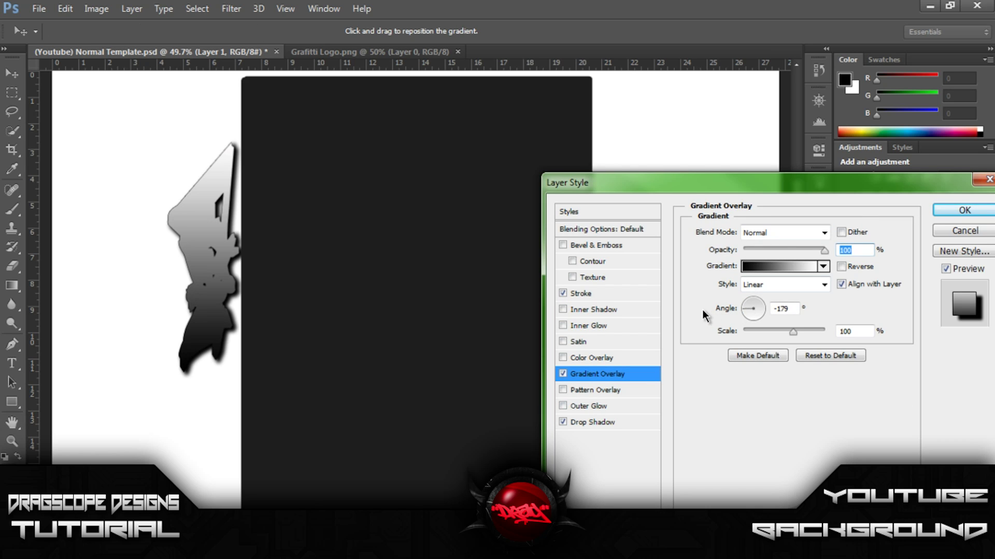
drag(697, 314, 698, 312)
click(812, 236)
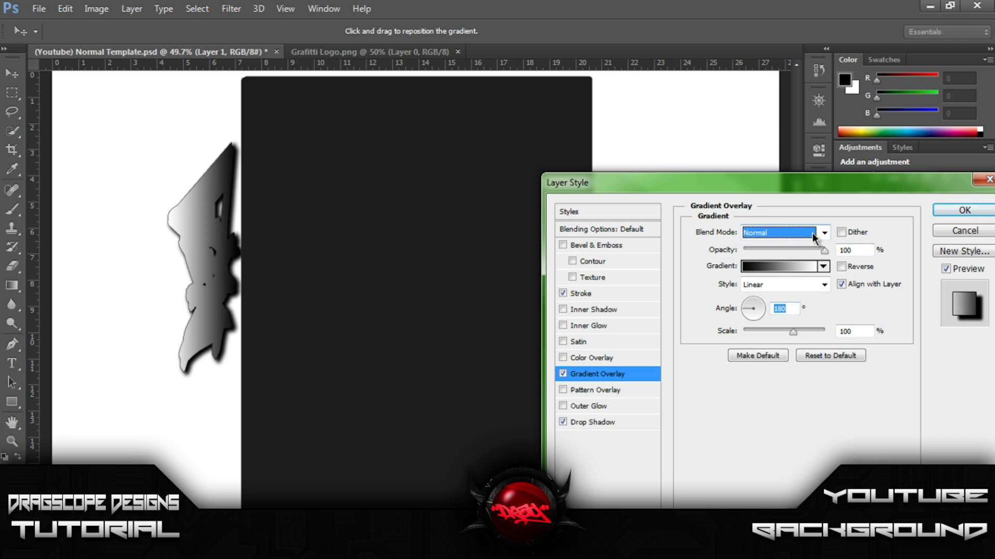
click(783, 184)
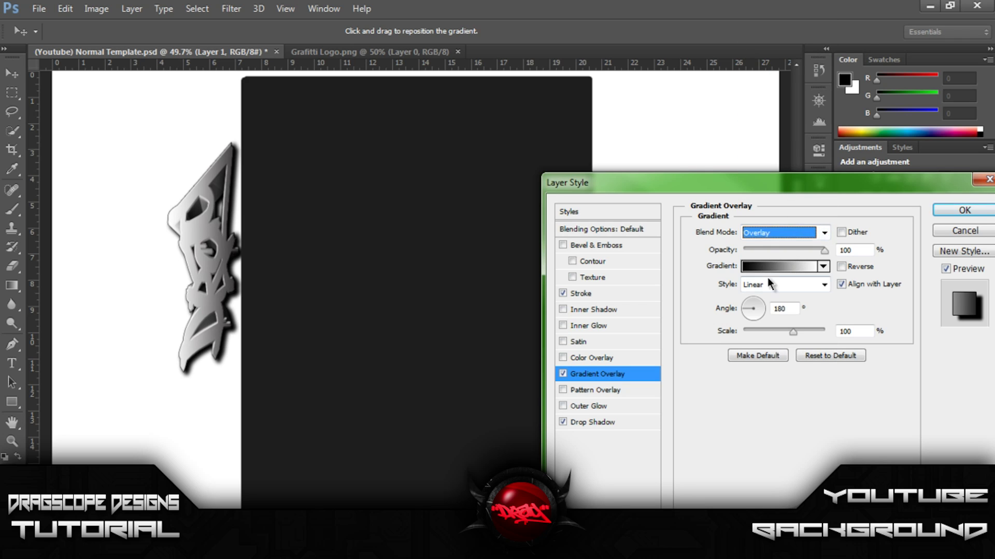
click(952, 213)
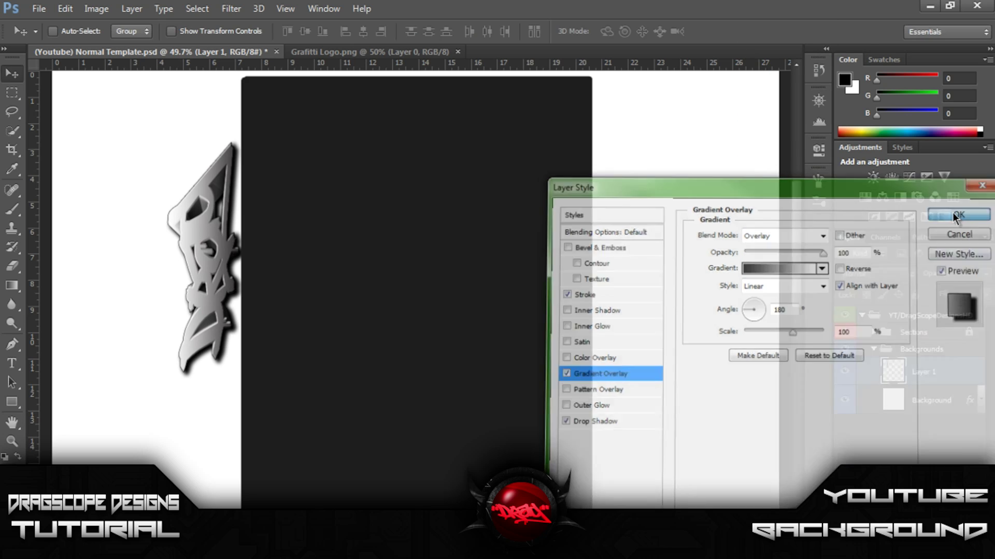
Step: Duplicate Layer 1 and scale the copy up to about 150%
right_click(953, 376)
click(709, 125)
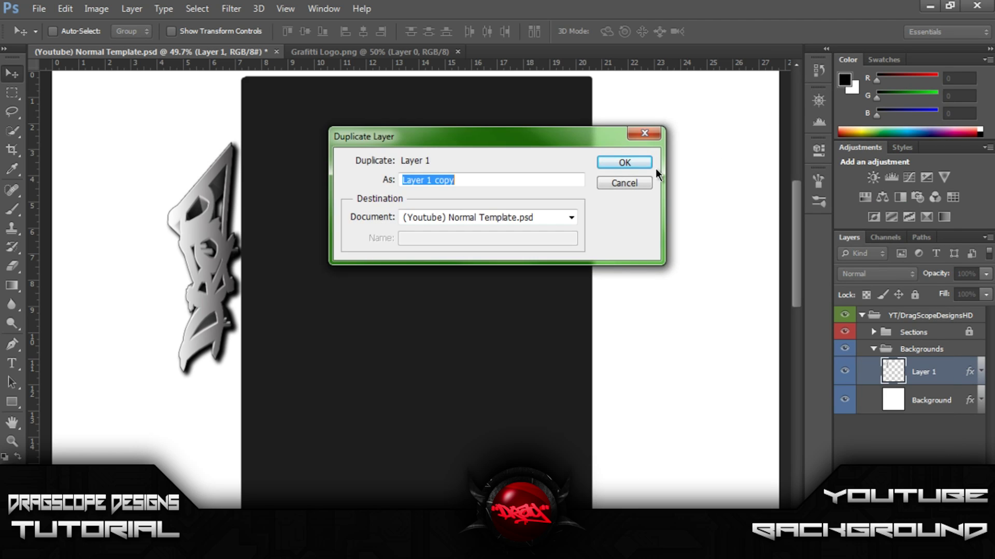
click(623, 165)
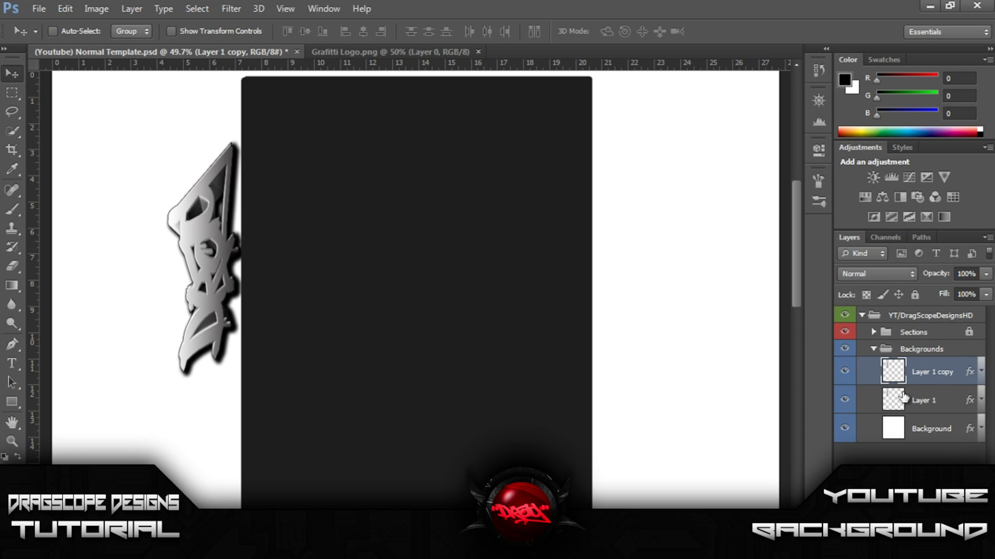
key(ctrl+t)
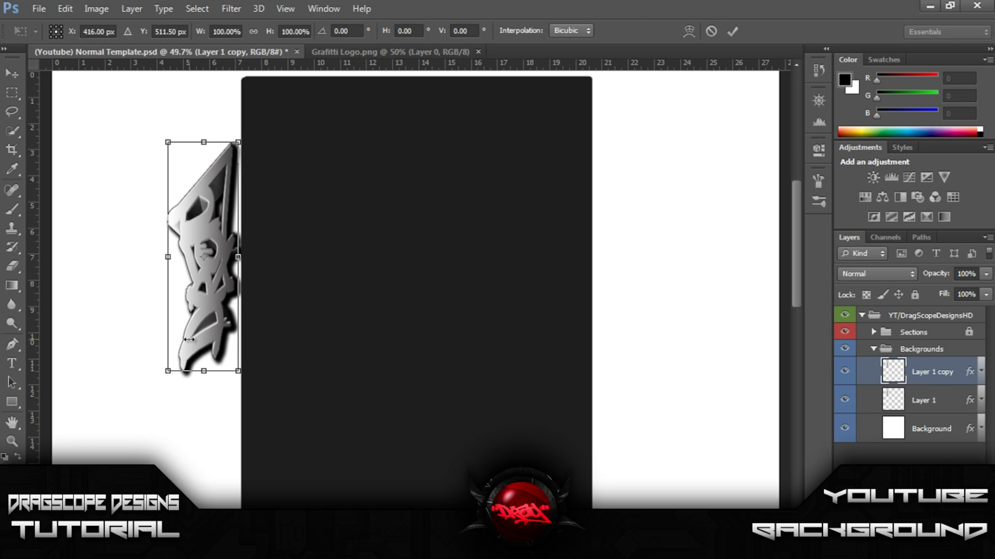
drag(164, 380, 147, 439)
drag(146, 141, 131, 91)
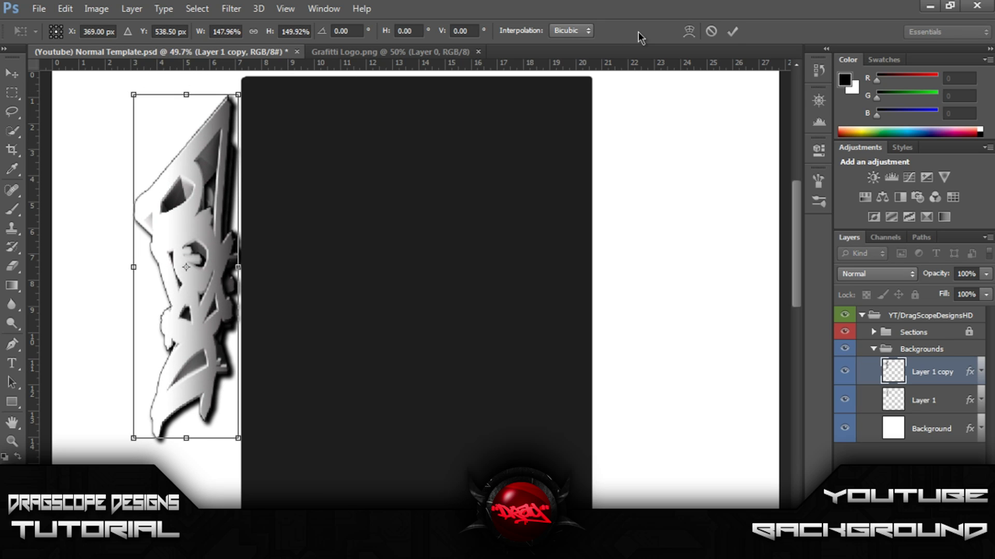
click(730, 31)
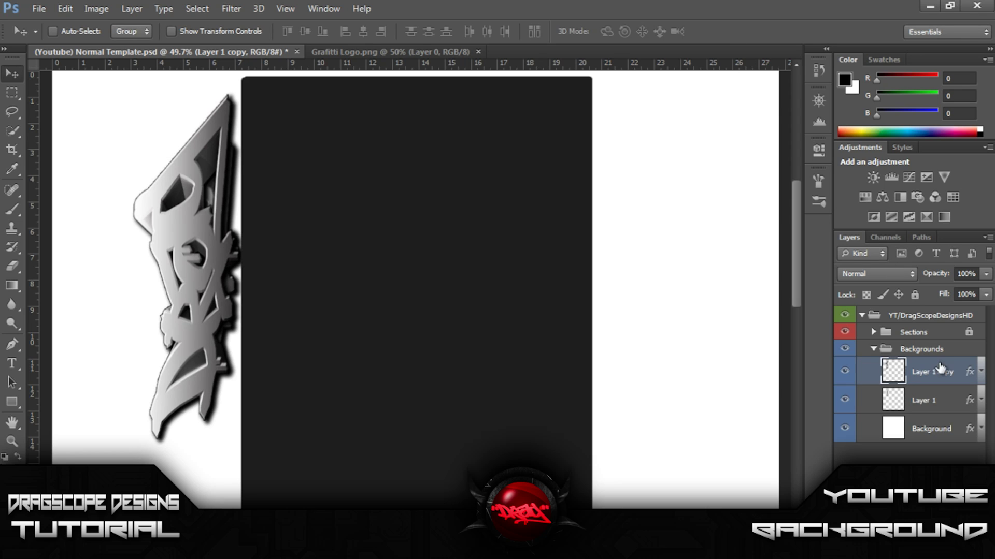
Step: Move the copy behind Layer 1 and merge it down into a new empty Layer 2
drag(940, 367, 940, 415)
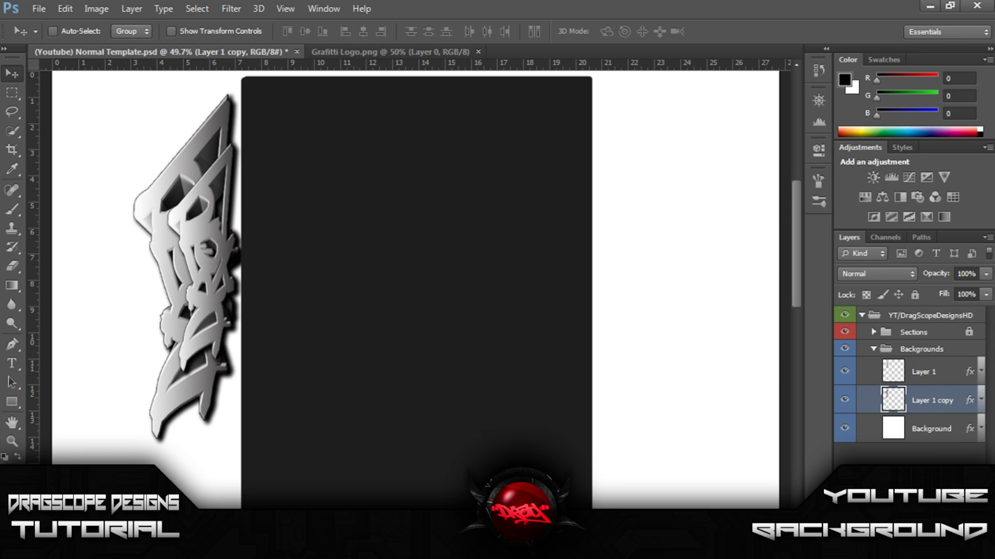
key(ctrl+shift+alt+n)
drag(948, 410, 948, 438)
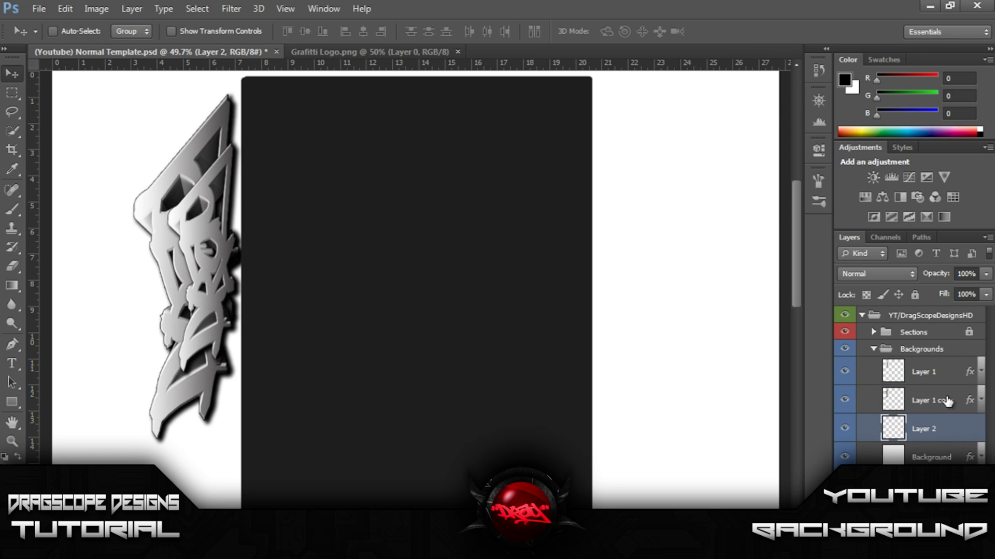
right_click(948, 403)
click(671, 370)
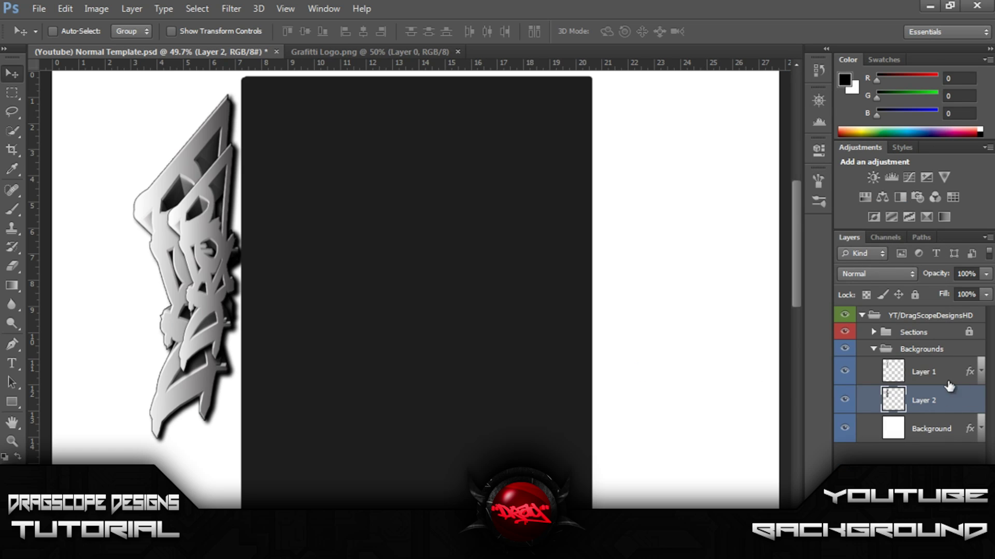
click(11, 268)
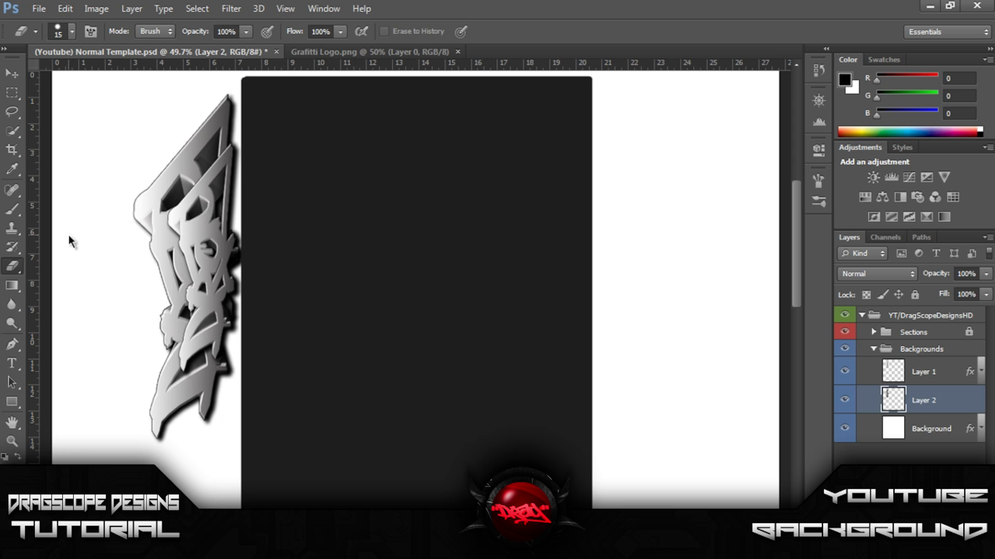
Step: With a soft 298 px eraser, lighten the dark shadow along the logo's right edge
click(72, 32)
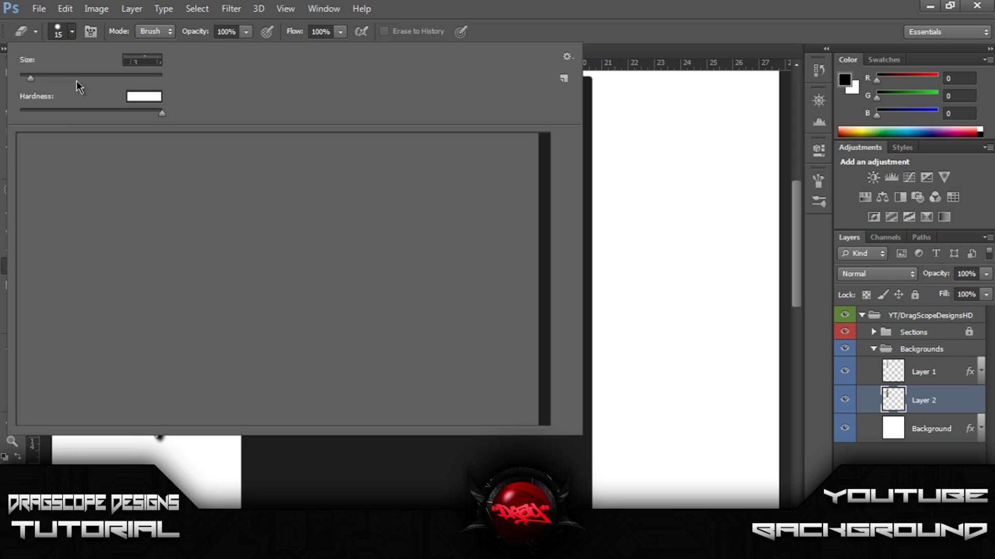
click(75, 147)
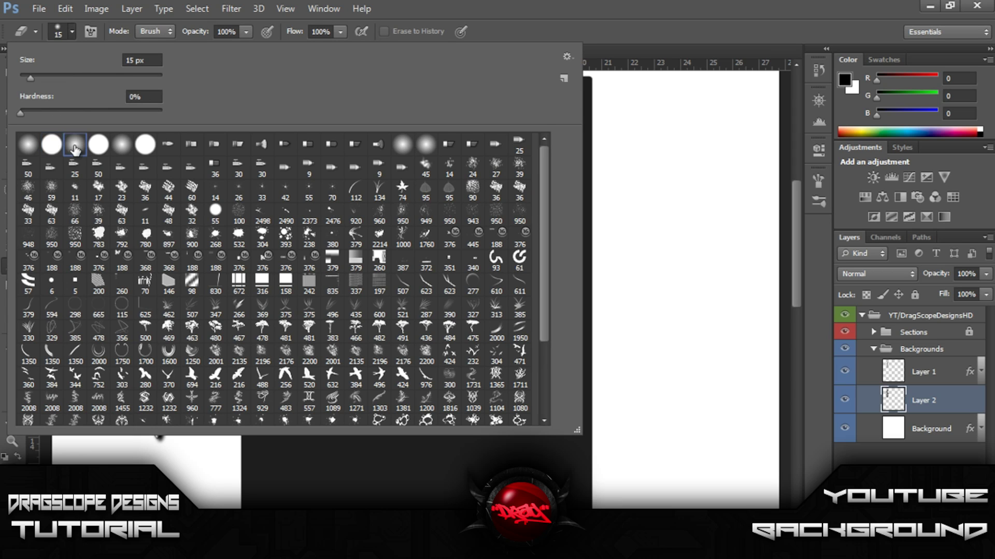
drag(123, 75, 127, 78)
drag(136, 76, 133, 76)
key(Return)
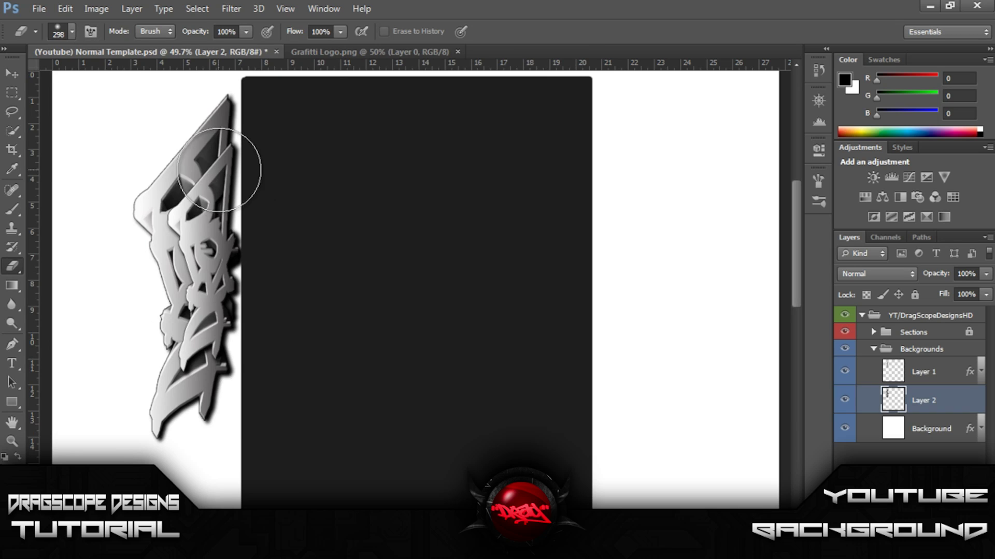
mouse_move(219, 170)
mouse_down()
mouse_move(261, 165)
mouse_move(261, 139)
mouse_move(264, 245)
mouse_move(265, 203)
mouse_move(254, 291)
mouse_move(243, 296)
mouse_move(244, 354)
mouse_move(246, 233)
mouse_move(241, 269)
mouse_move(262, 272)
mouse_move(266, 256)
mouse_move(287, 315)
mouse_move(271, 321)
mouse_move(258, 300)
mouse_up()
mouse_move(218, 272)
mouse_down()
mouse_move(251, 228)
mouse_move(284, 140)
mouse_move(305, 313)
mouse_up()
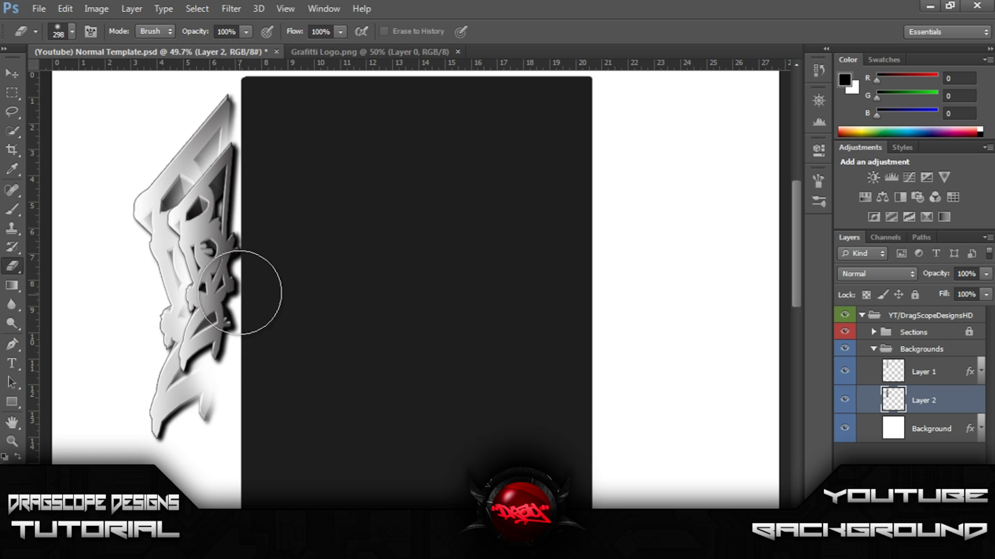
Step: Set Layer 2's opacity to 35%
click(14, 76)
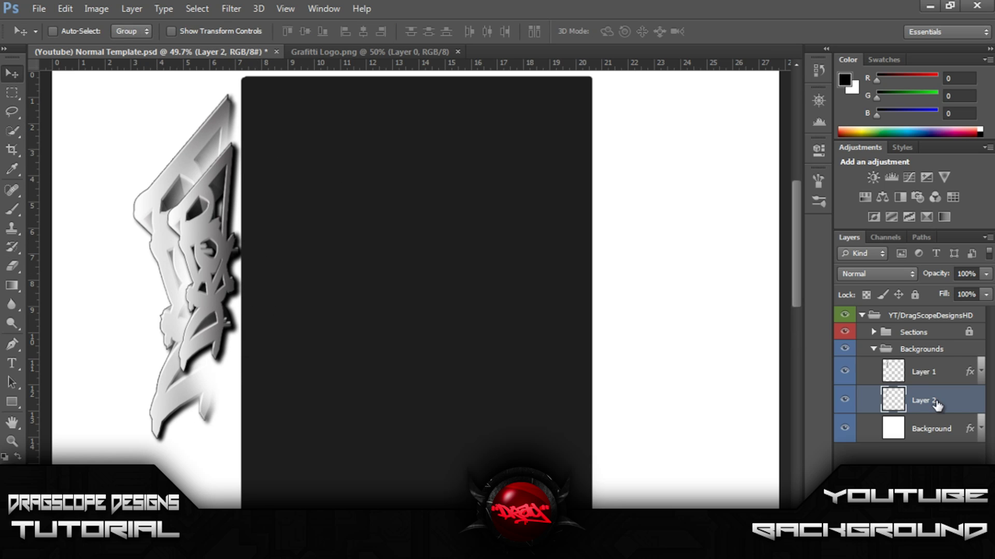
click(984, 274)
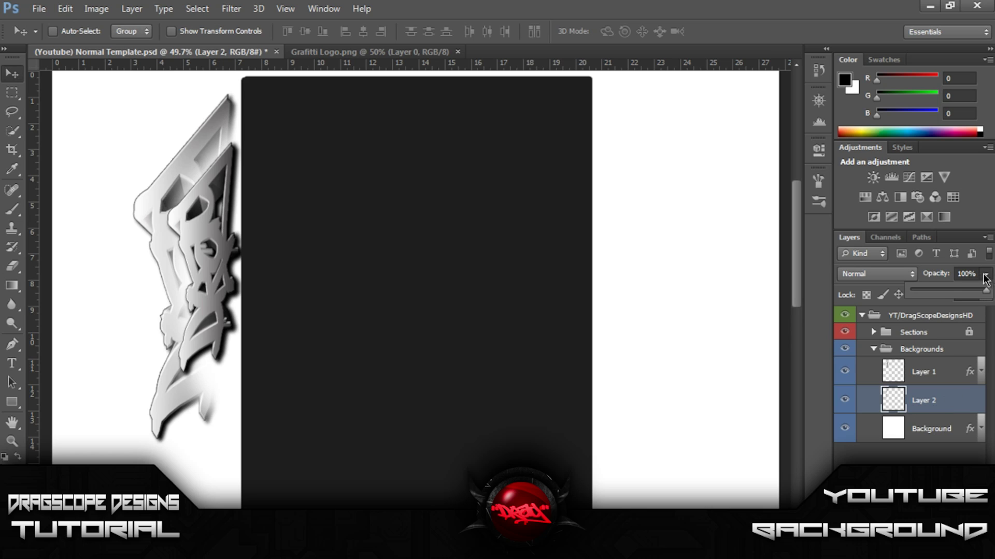
click(933, 290)
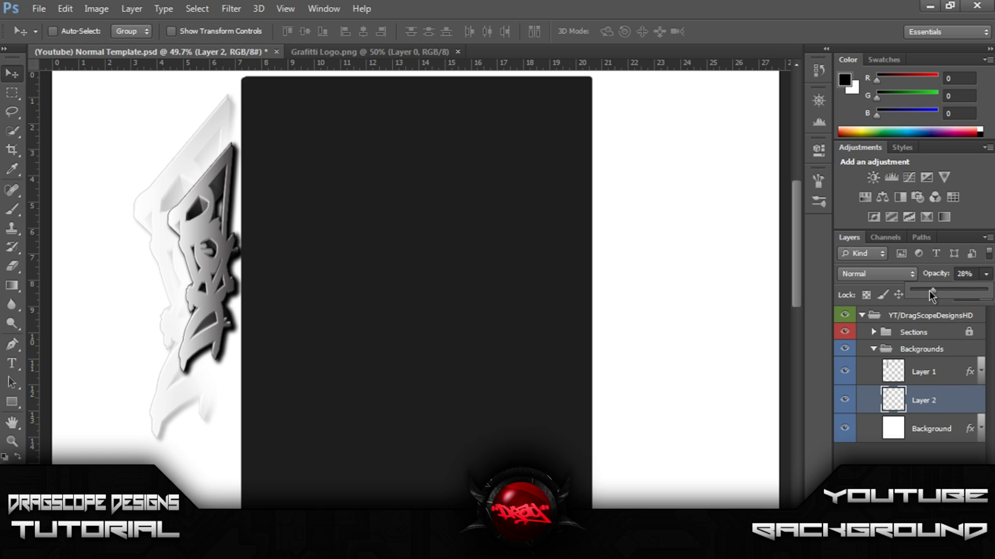
drag(933, 291, 938, 291)
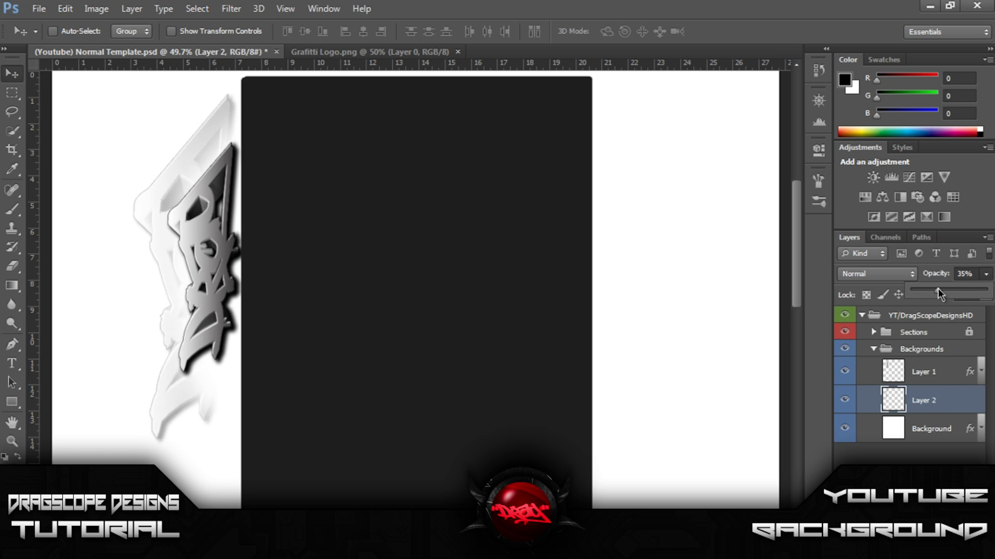
click(944, 459)
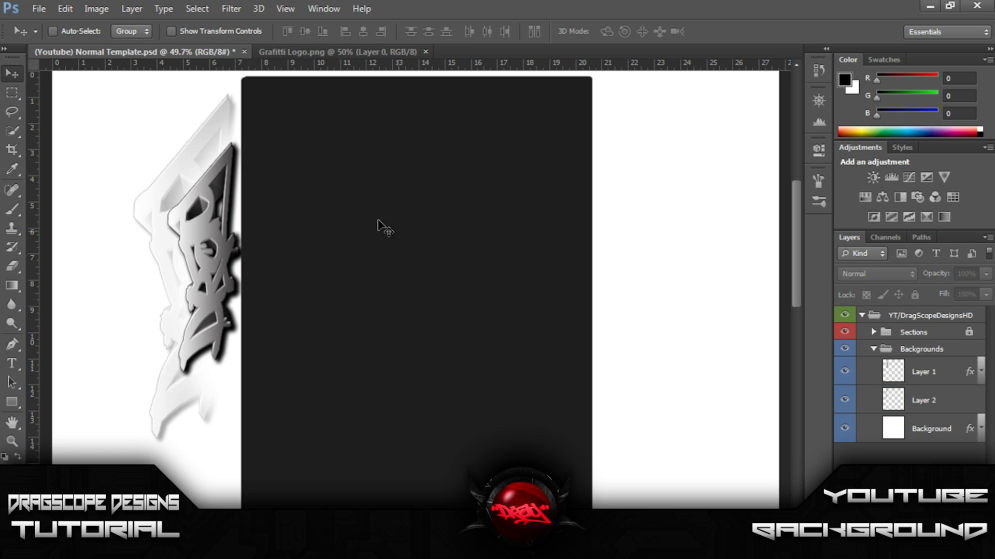
Step: Bring up the Open dialog and browse My Pictures > Alien Clan > GFX Packs
click(38, 9)
click(68, 38)
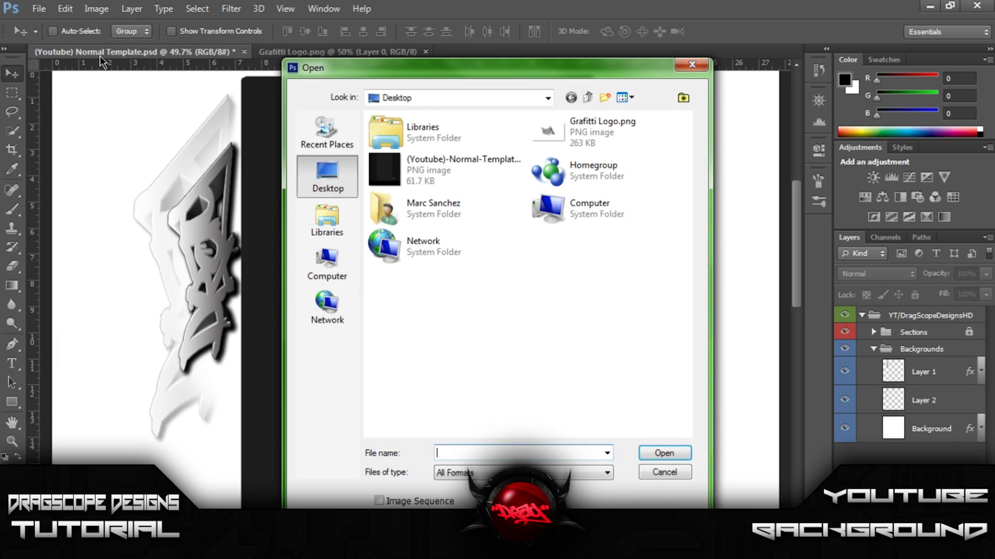
click(690, 68)
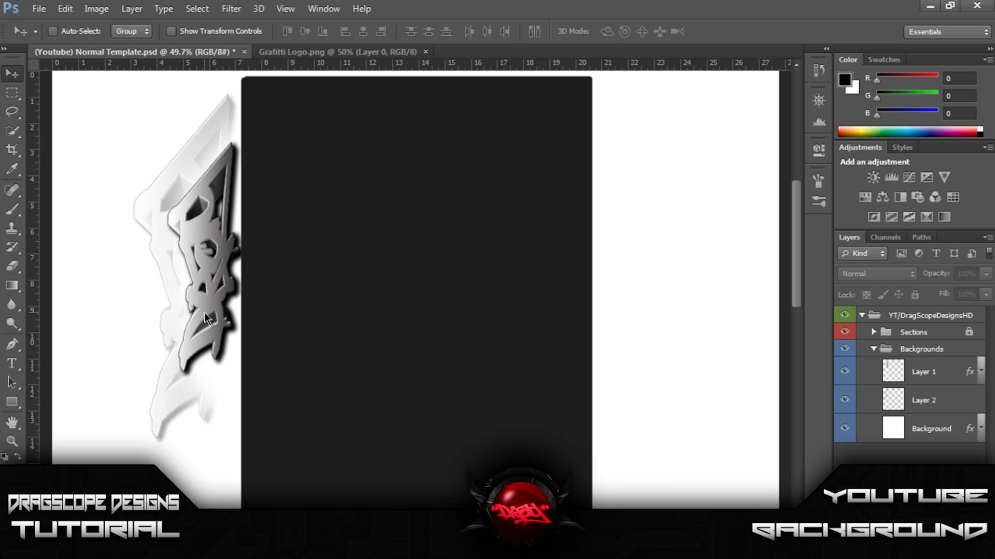
click(37, 9)
click(44, 30)
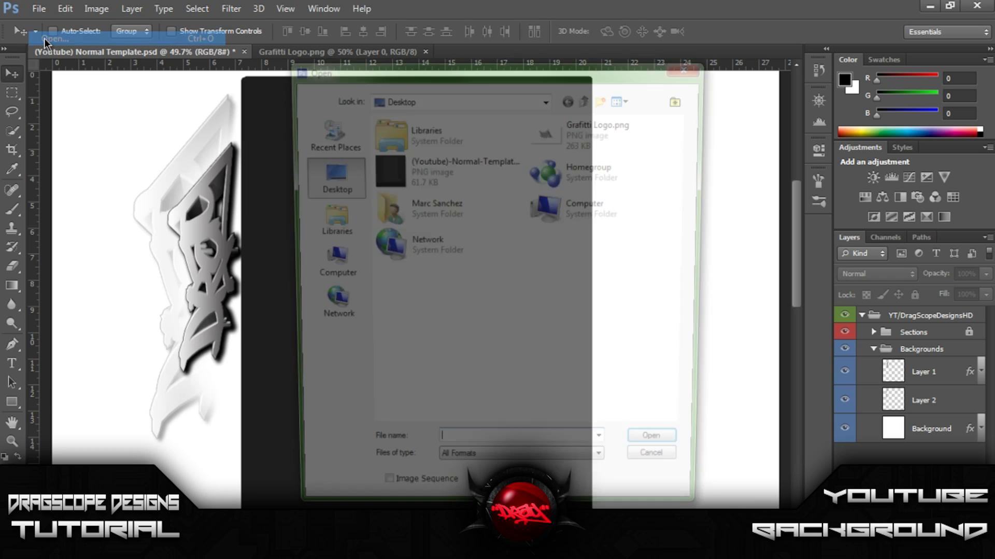
double_click(501, 204)
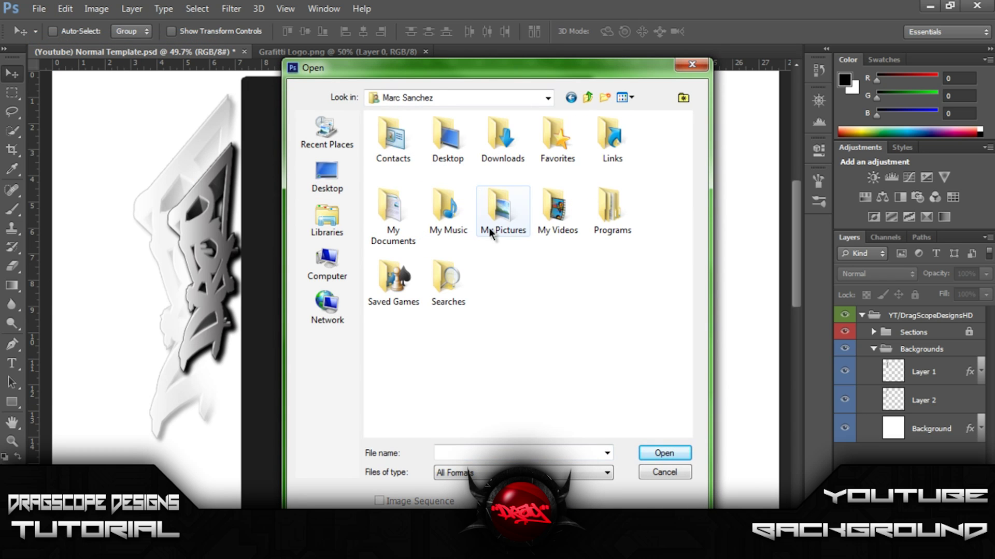
double_click(512, 219)
double_click(394, 176)
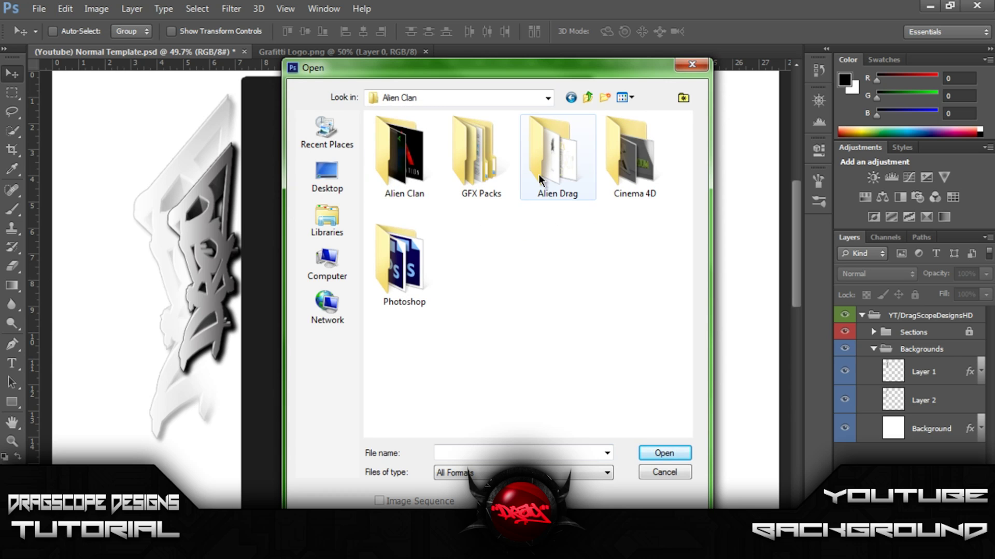
double_click(481, 184)
Step: In the Textures folder, open 'Black Background Metal Hole - 2560x1600 by Freeman.jpg'
scroll(497, 217, down, 8)
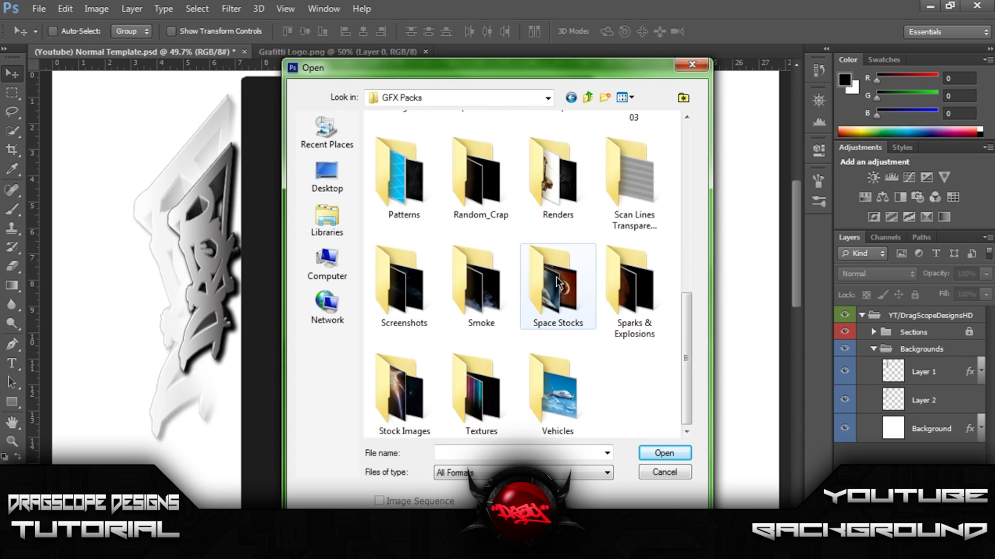
double_click(483, 406)
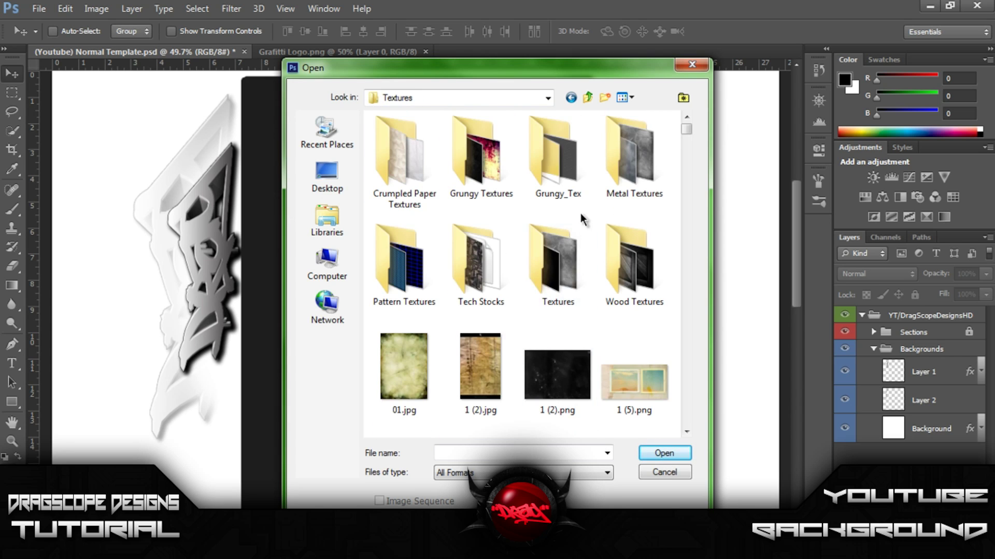
scroll(590, 306, down, 5)
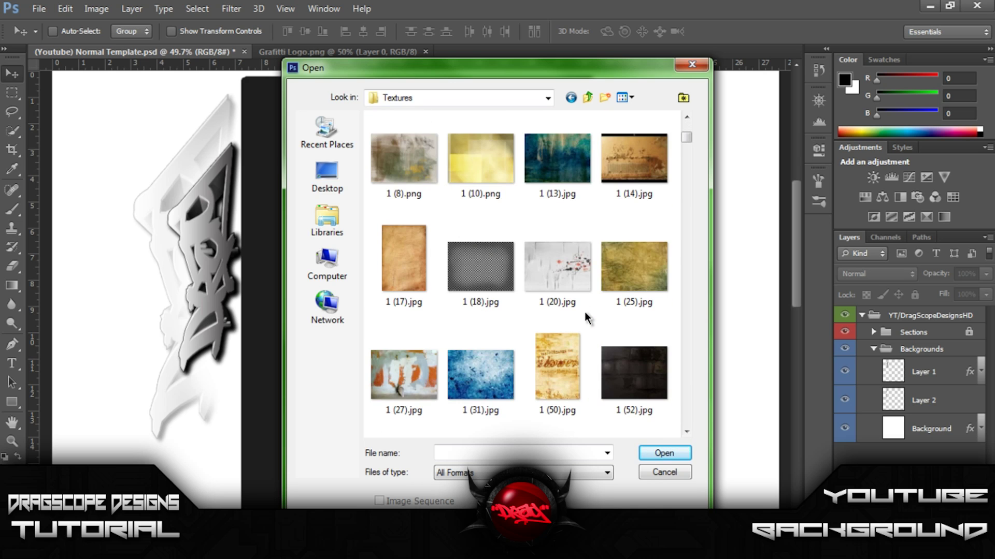
scroll(588, 306, down, 5)
scroll(488, 248, down, 3)
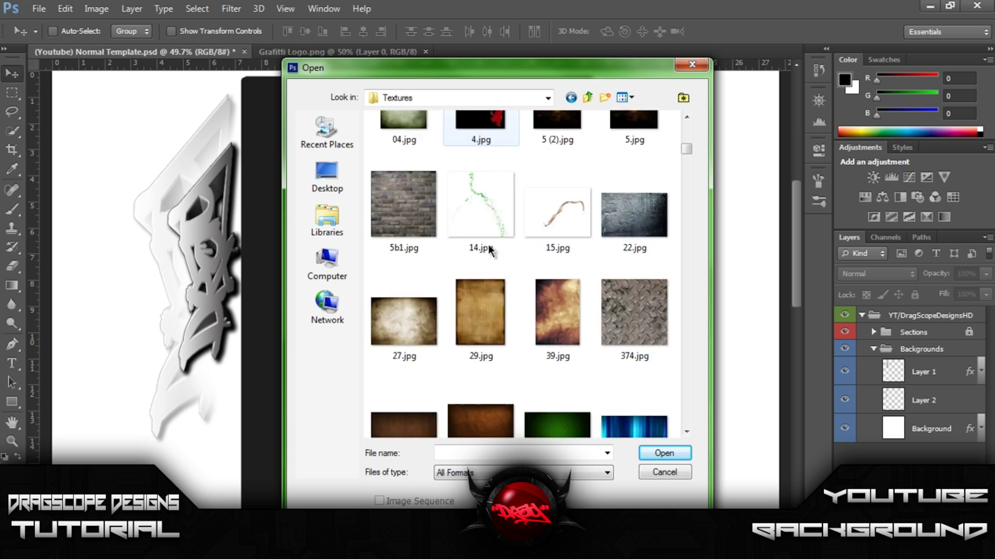
scroll(488, 249, down, 15)
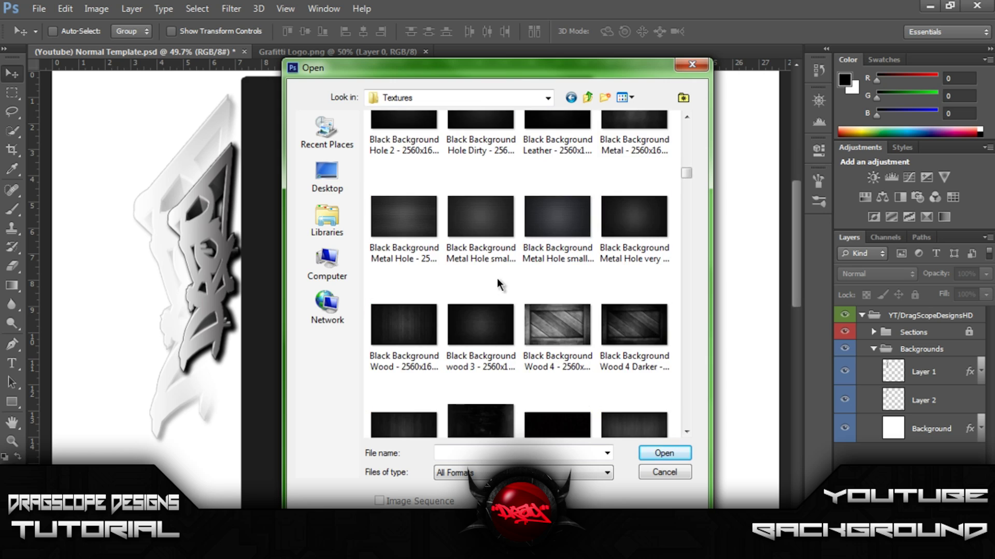
scroll(497, 281, down, 15)
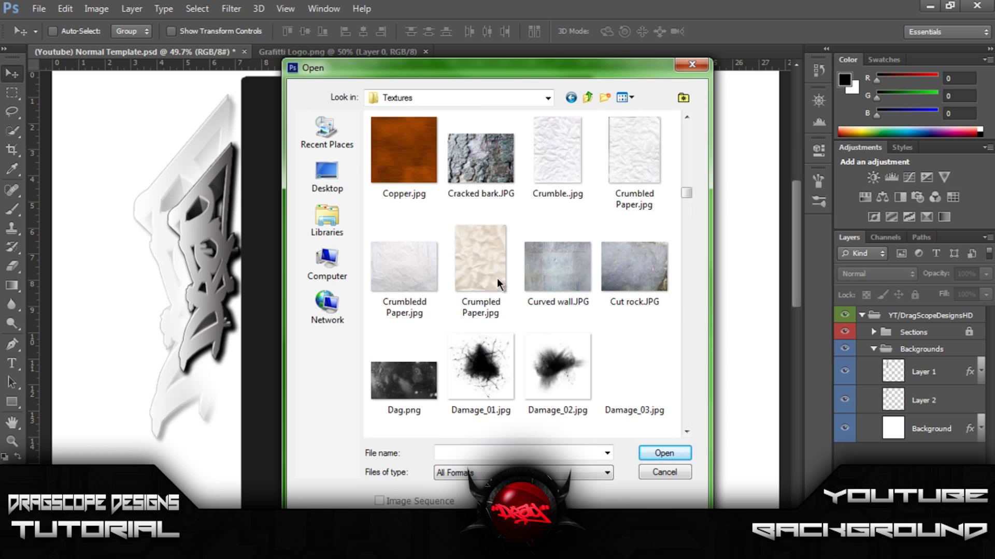
scroll(496, 278, down, 6)
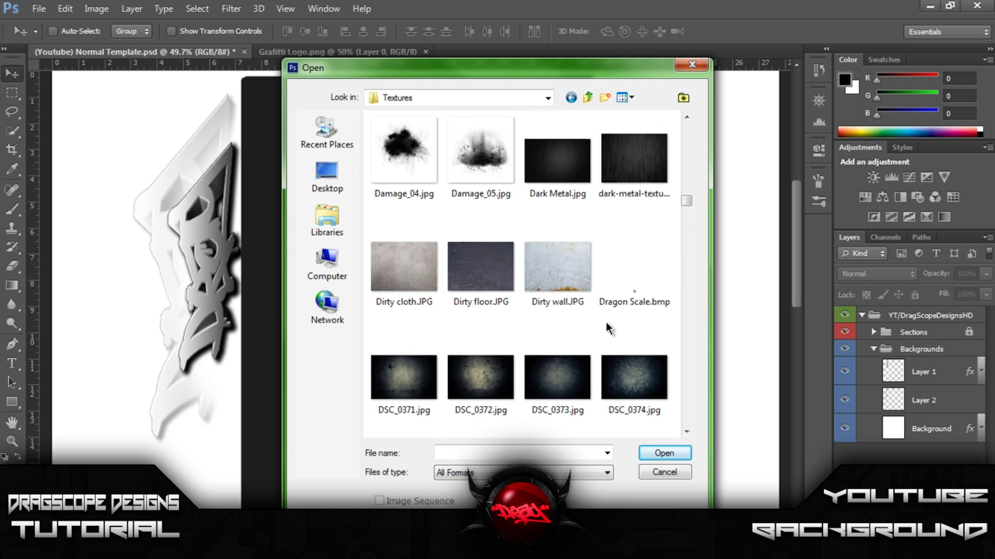
scroll(605, 321, up, 12)
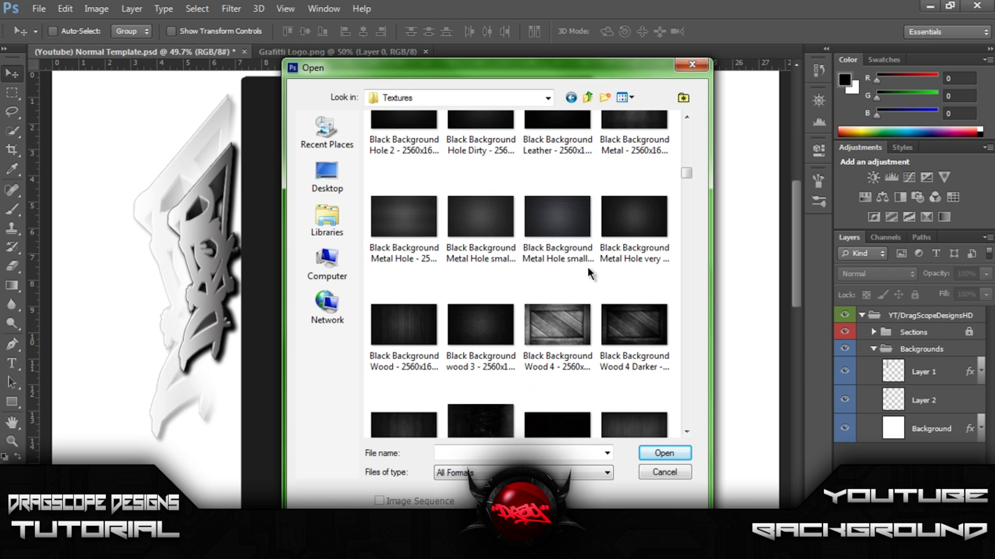
scroll(409, 288, up, 5)
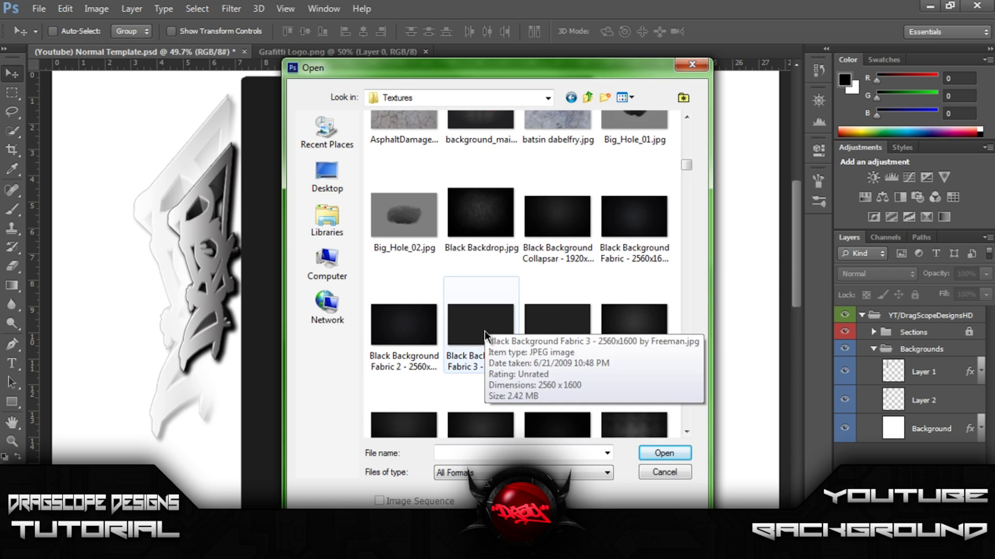
scroll(600, 397, down, 3)
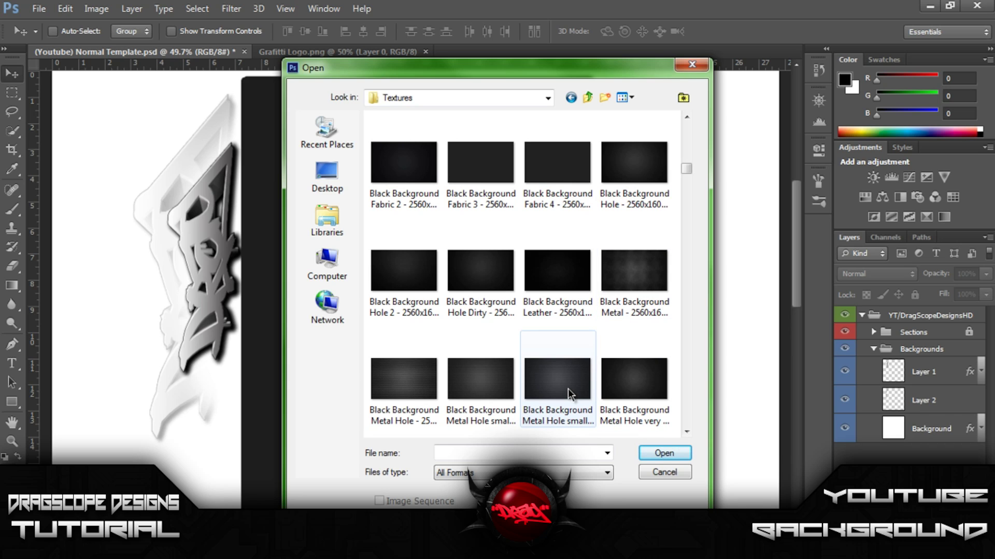
double_click(428, 396)
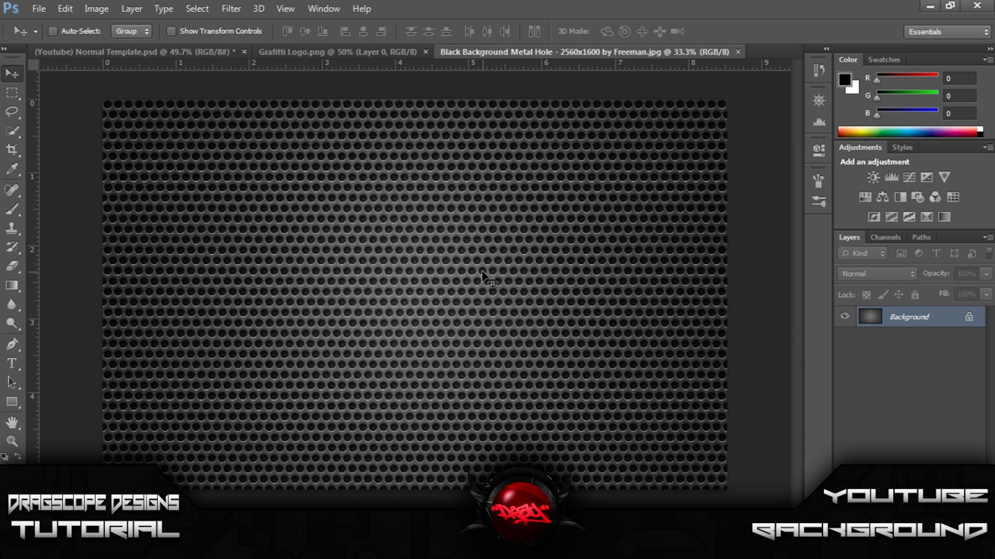
Step: Unlock the texture's background as Layer 0 and drag it into the template document
double_click(969, 322)
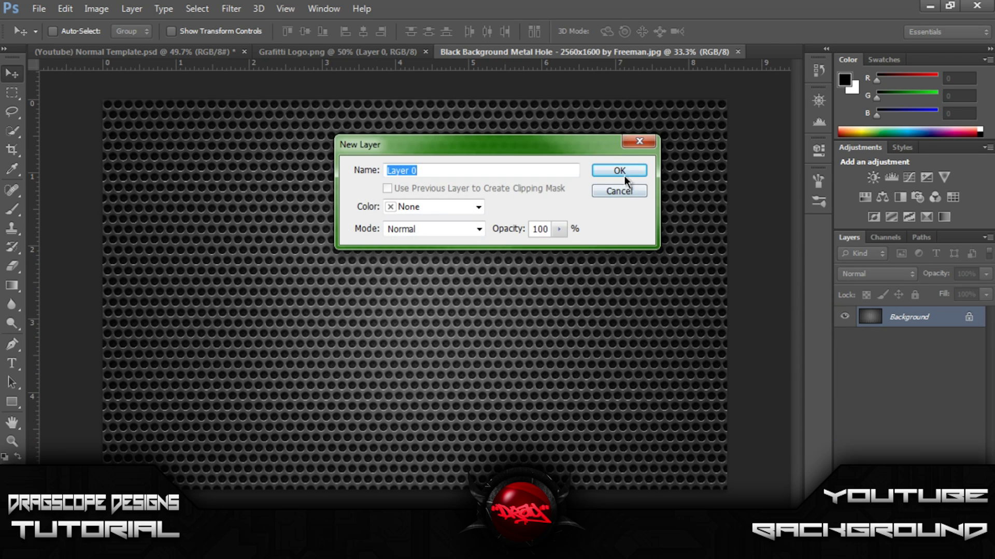
click(626, 171)
drag(538, 249, 339, 241)
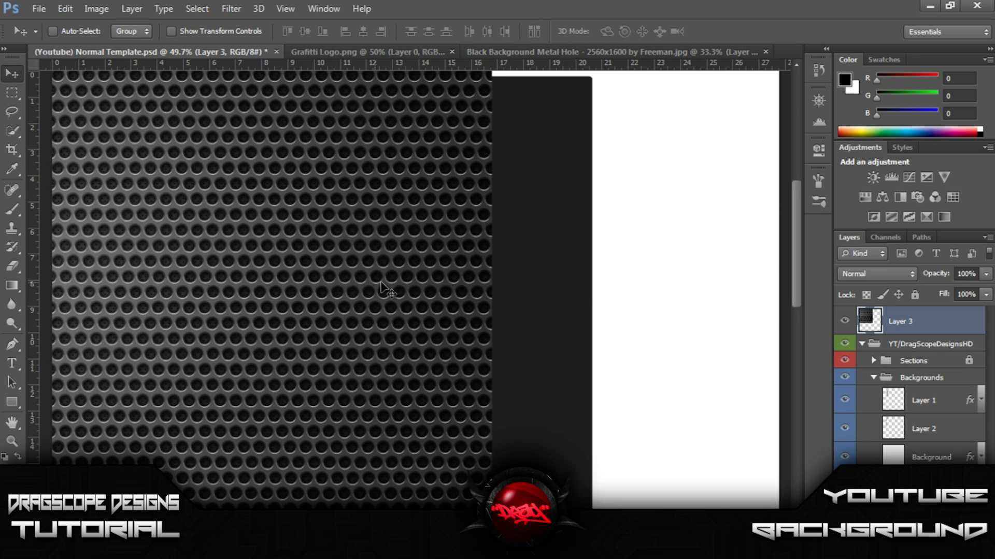
Step: Place Layer 3 between Layer 1 and Layer 2, clip it to Layer 2, and set Overlay blending
drag(956, 323, 961, 423)
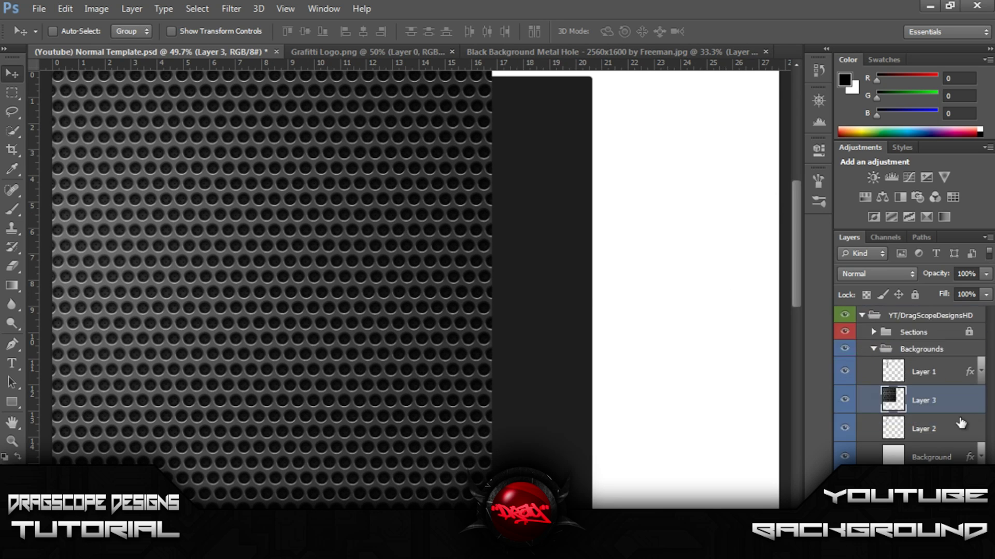
right_click(962, 413)
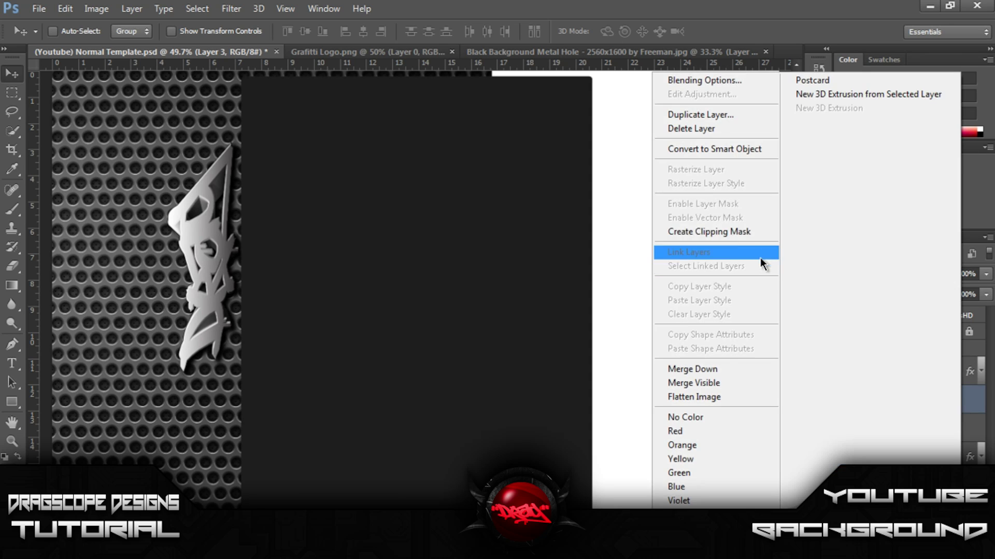
click(743, 226)
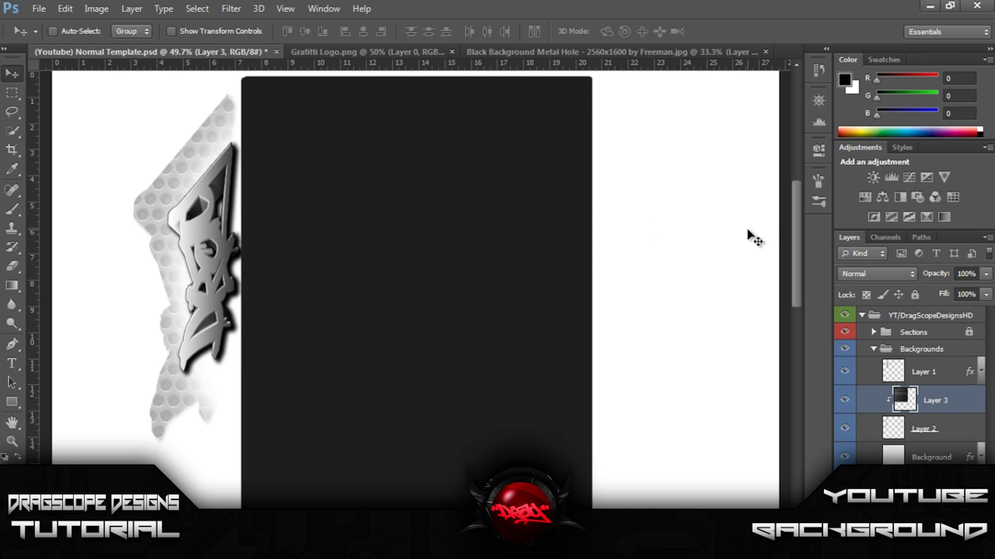
click(890, 277)
click(870, 177)
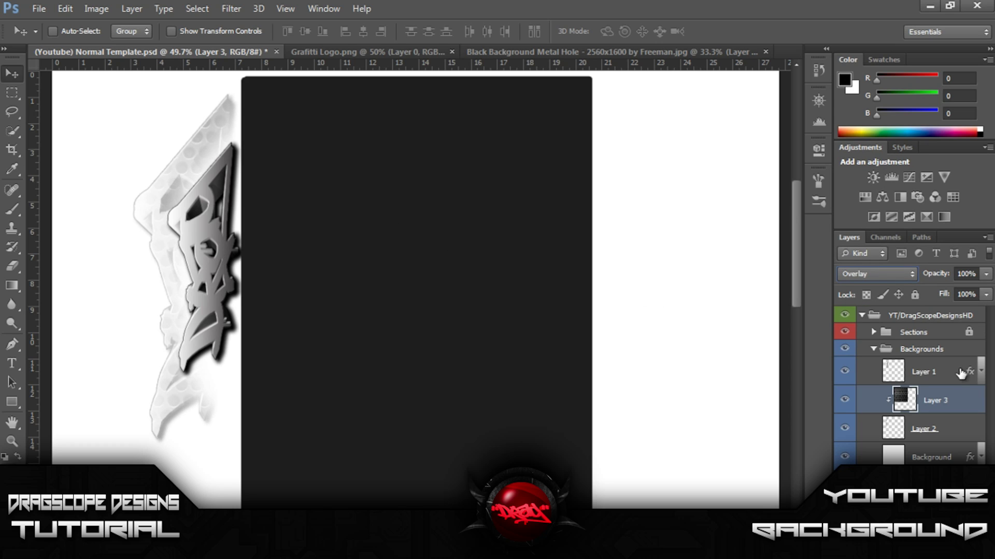
Step: Duplicate Layer 3, then merge the copy back down into Layer 3
right_click(969, 403)
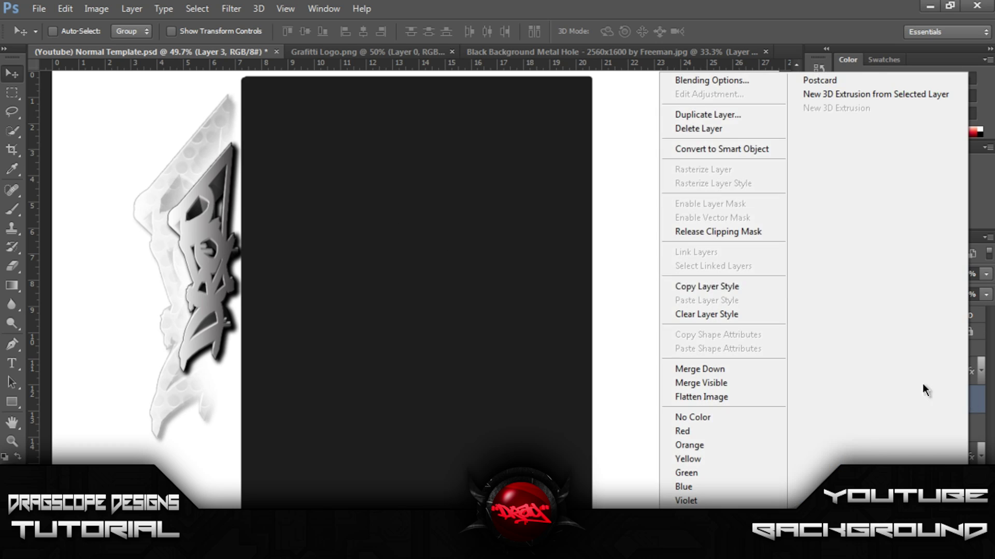
click(710, 116)
click(633, 161)
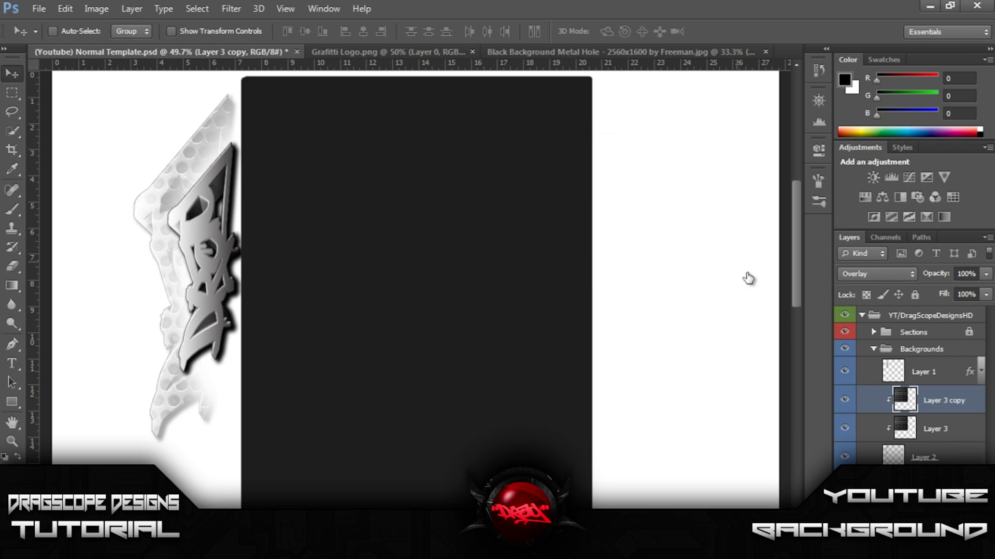
right_click(946, 409)
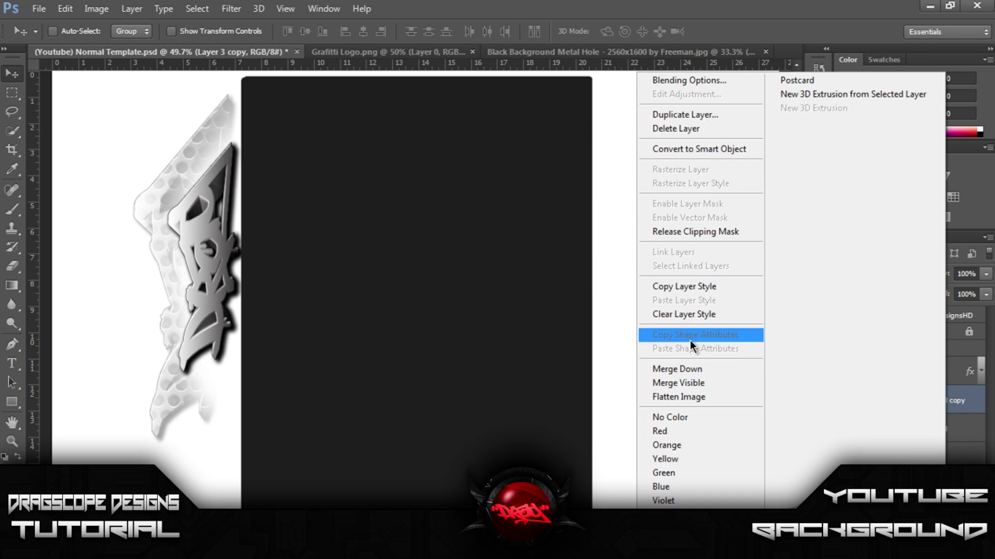
click(690, 368)
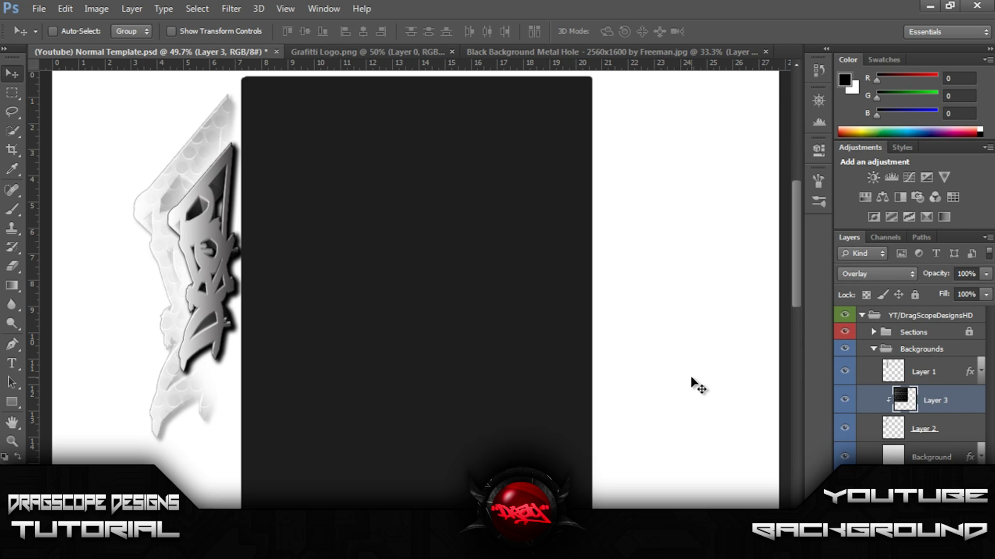
Step: Duplicate Layer 3 again and release Layer 3's clipping mask
right_click(950, 410)
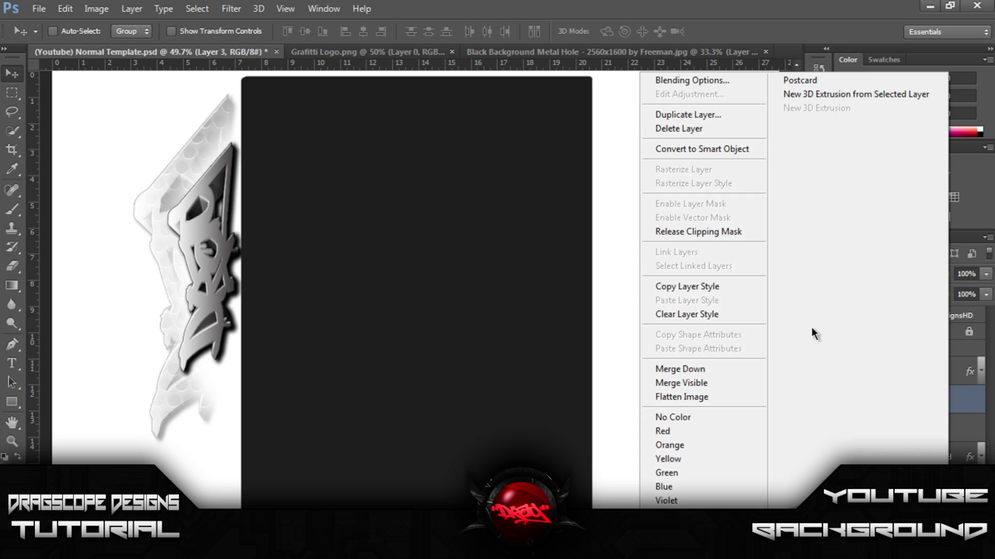
click(694, 115)
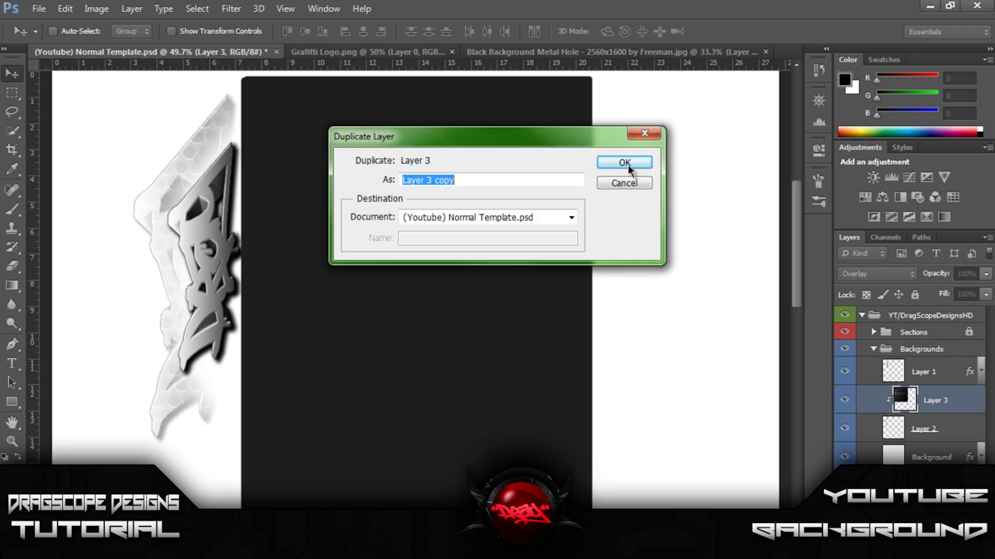
click(629, 164)
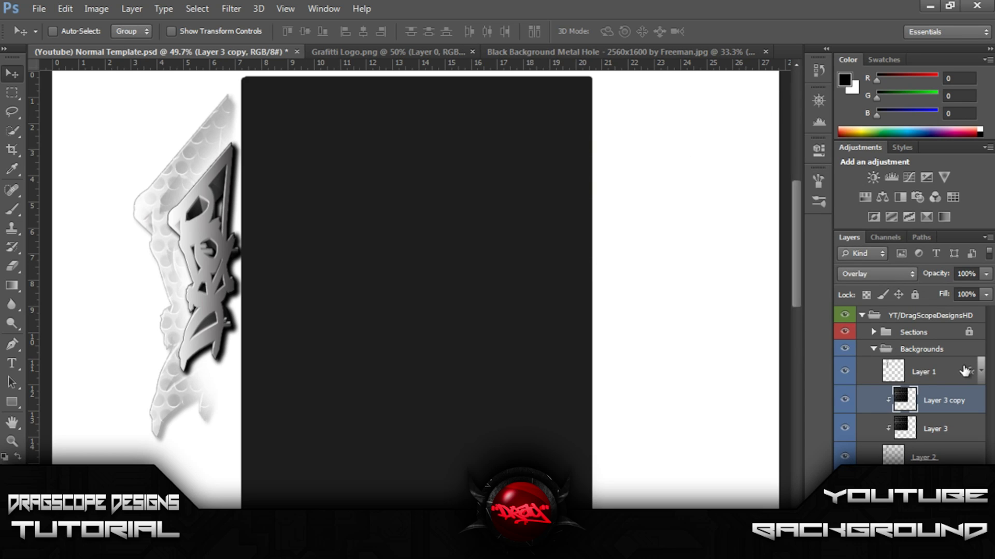
right_click(951, 433)
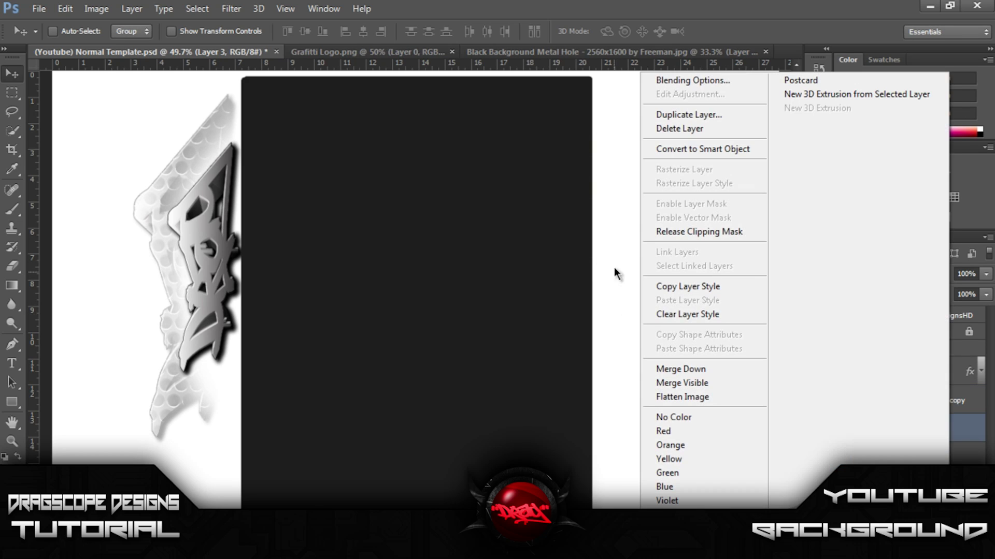
click(667, 232)
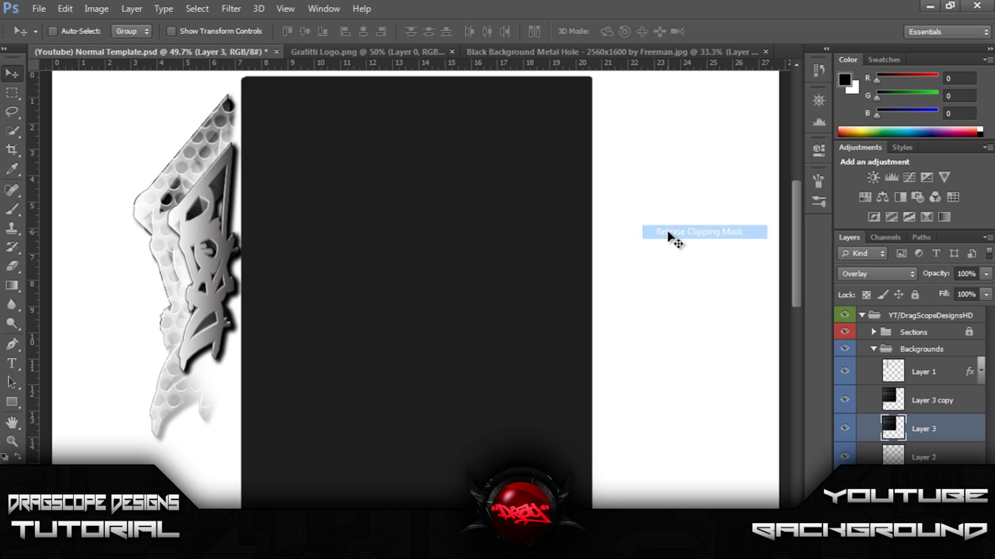
right_click(934, 409)
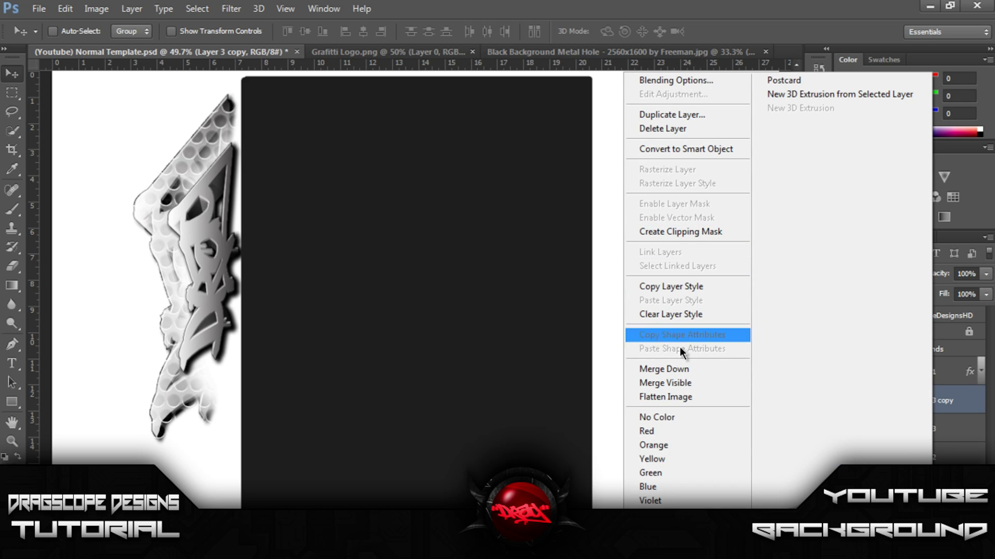
click(959, 457)
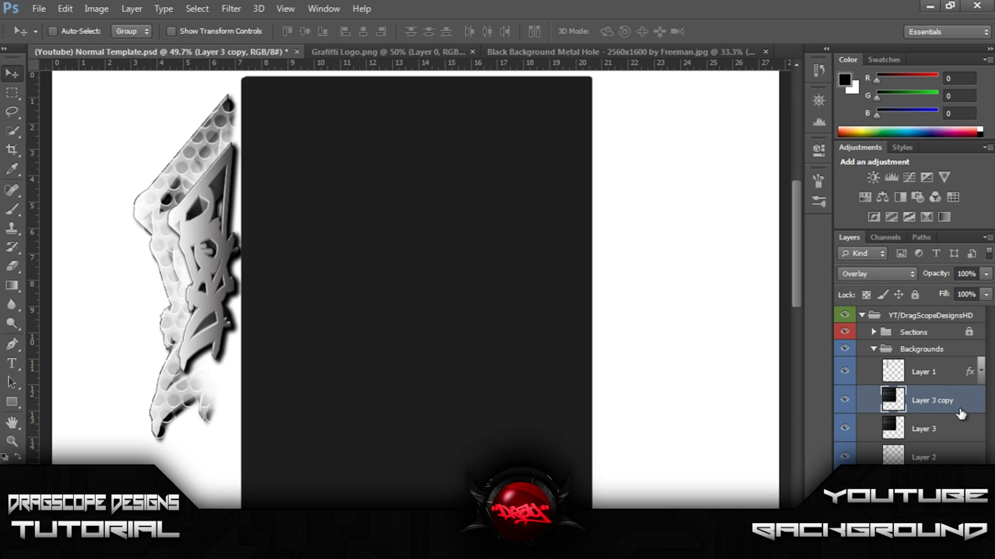
Step: Switch Layer 3 copy's blend mode to Normal
click(983, 274)
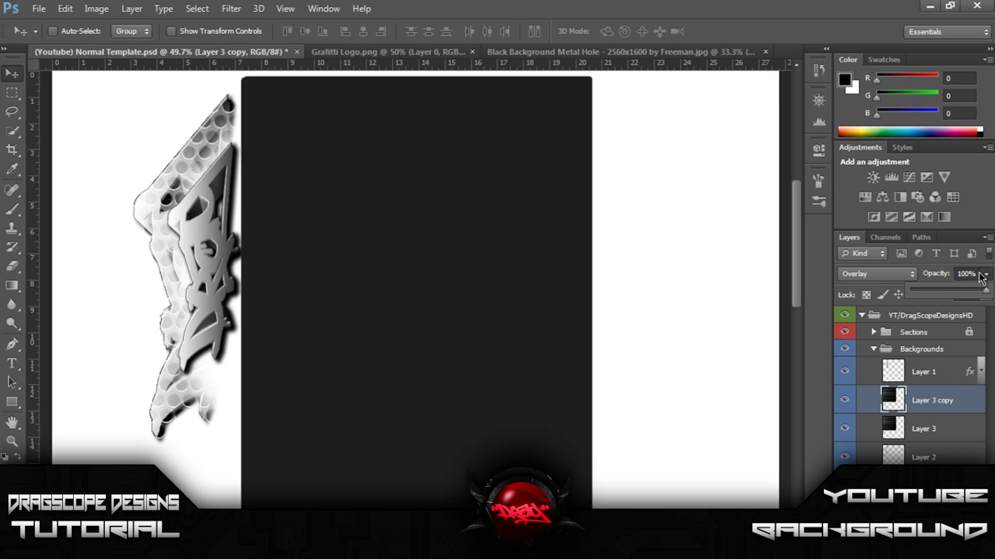
click(893, 274)
click(894, 274)
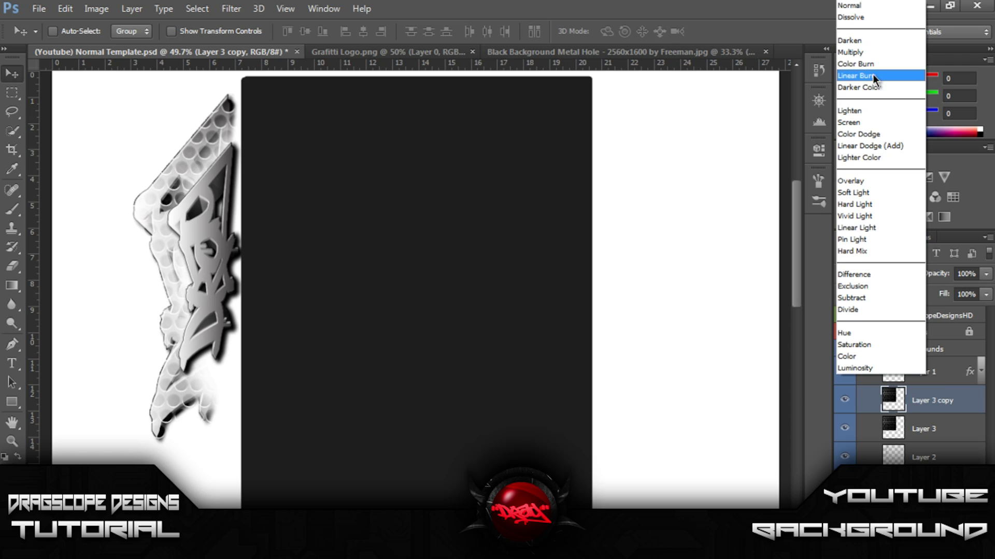
click(866, 7)
click(904, 274)
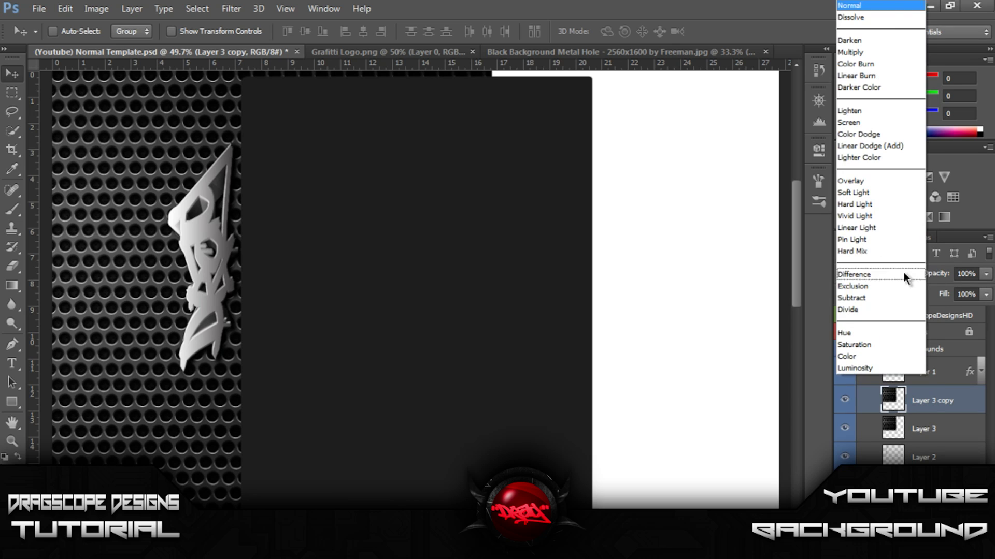
click(984, 281)
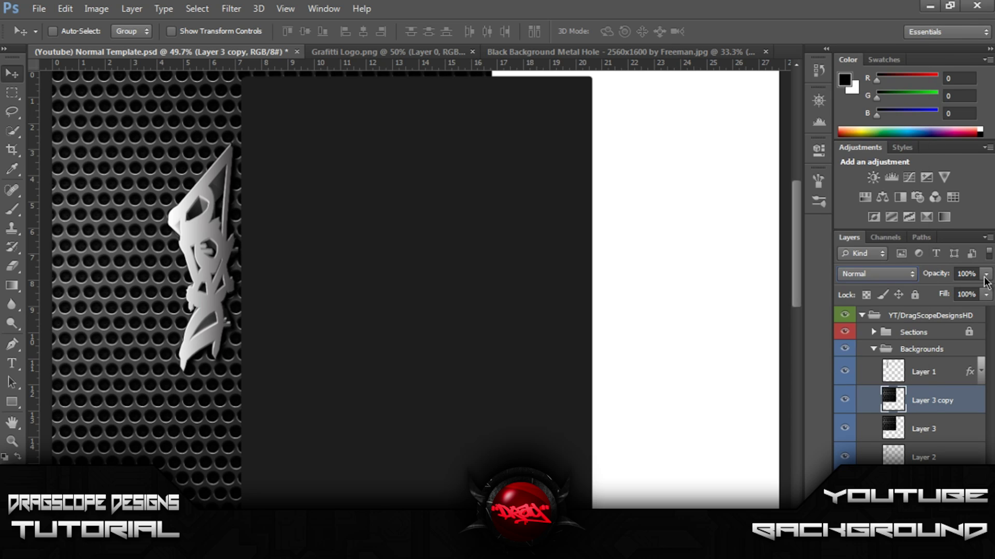
Step: Delete the original Layer 3
click(968, 432)
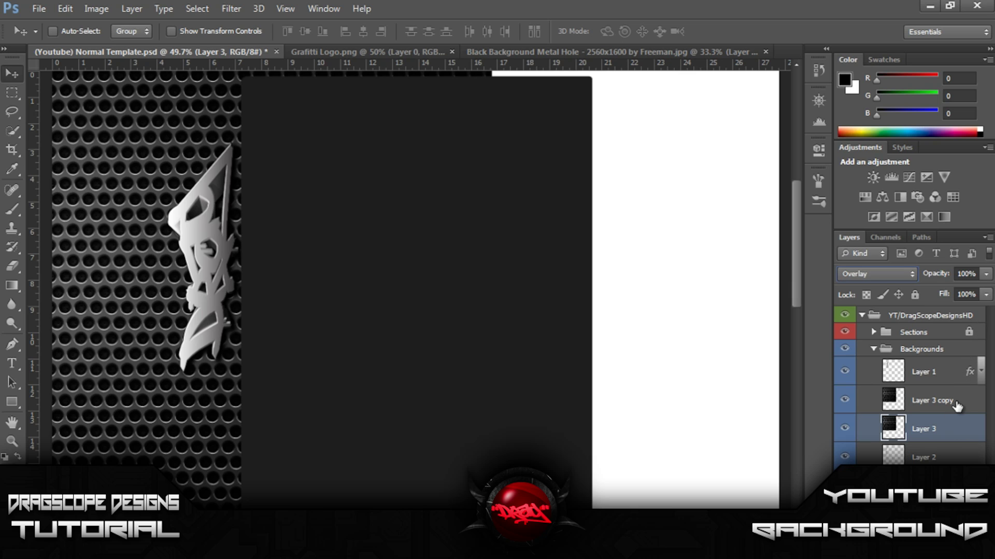
right_click(956, 430)
click(754, 128)
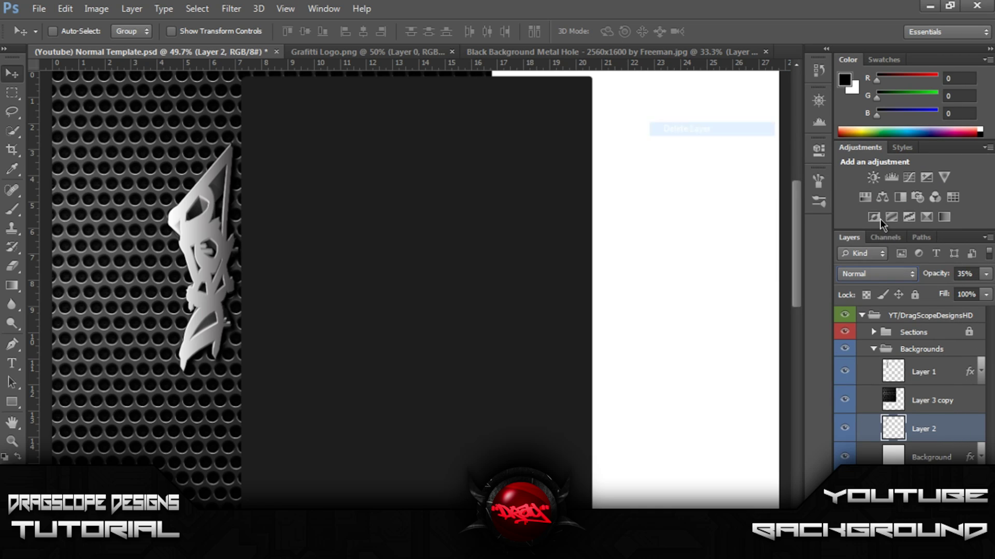
Step: Lower Layer 3 copy's opacity to 31% and zoom out to view the whole template
click(985, 274)
double_click(962, 410)
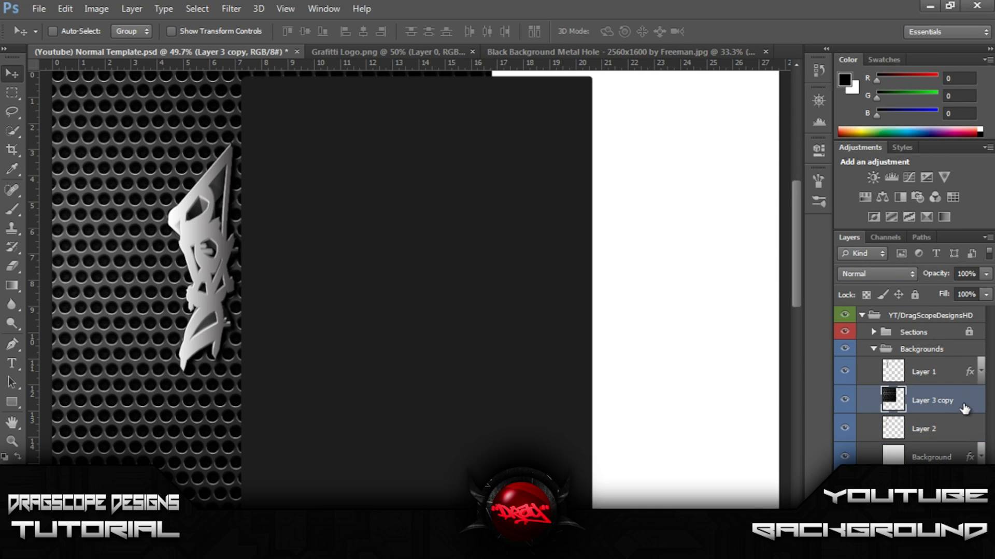
key(Escape)
click(986, 274)
drag(944, 291, 929, 291)
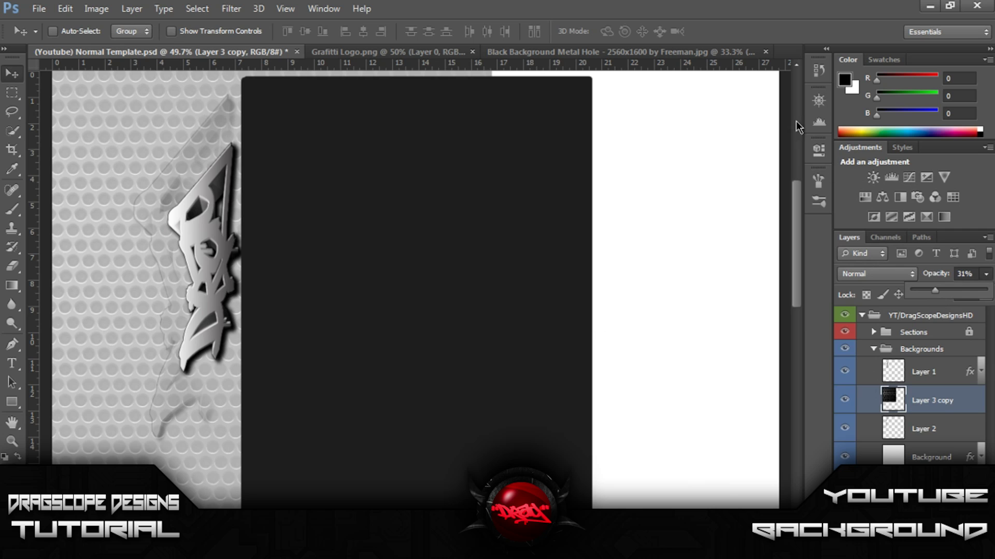
click(818, 100)
drag(738, 174, 735, 175)
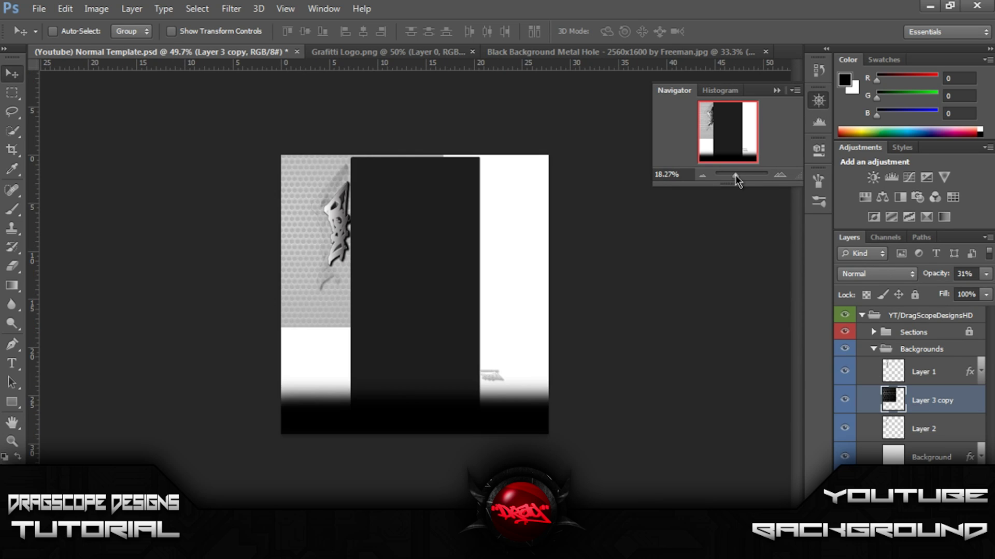
Step: Erase the texture's lower and left edges with the soft 298 px eraser
click(12, 266)
click(72, 31)
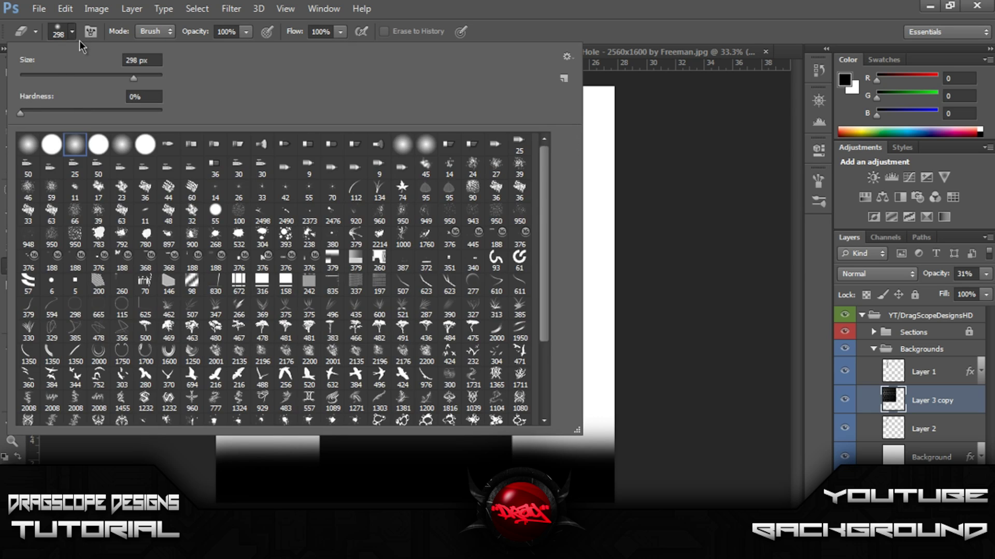
click(73, 33)
mouse_move(302, 302)
mouse_down()
mouse_move(195, 328)
mouse_move(304, 349)
mouse_move(346, 338)
mouse_move(355, 295)
mouse_move(340, 326)
mouse_move(262, 328)
mouse_move(235, 282)
mouse_move(213, 290)
mouse_move(215, 247)
mouse_move(195, 216)
mouse_move(227, 148)
mouse_move(217, 115)
mouse_move(244, 89)
mouse_move(292, 80)
mouse_move(449, 89)
mouse_up()
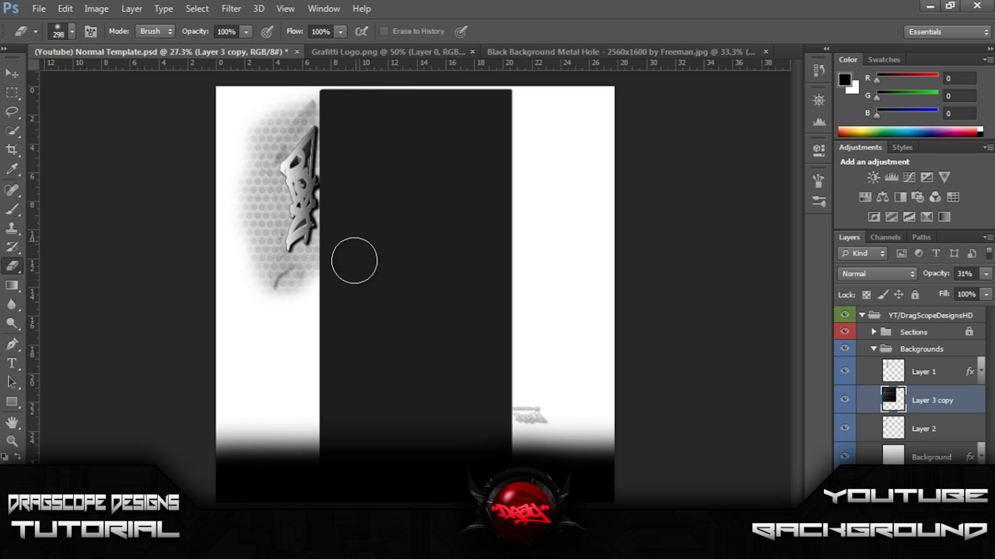
drag(229, 299, 243, 85)
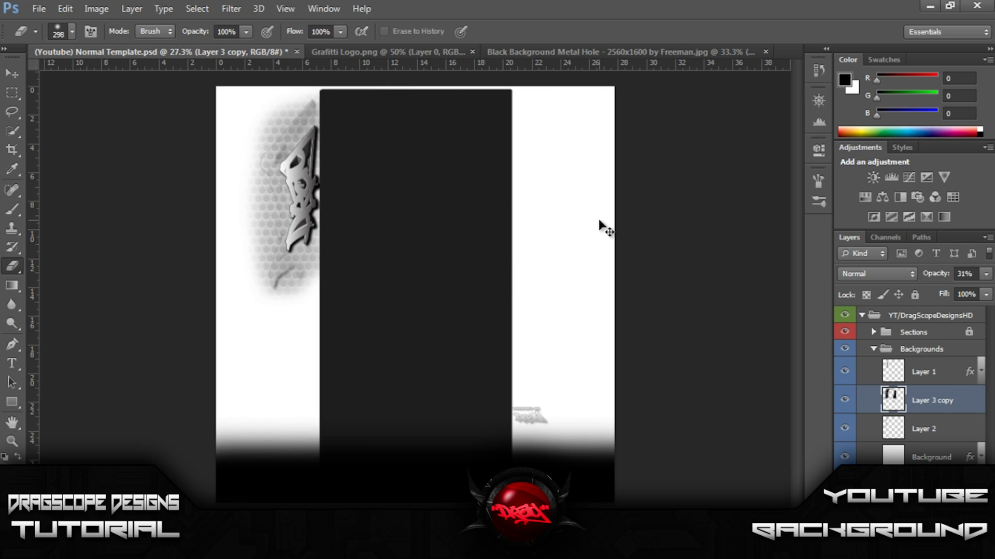
Step: Stretch the texture layer taller, shift it slightly upward, and apply the transform
key(ctrl+t)
drag(205, 358, 205, 408)
drag(244, 169, 247, 140)
click(732, 33)
key(e)
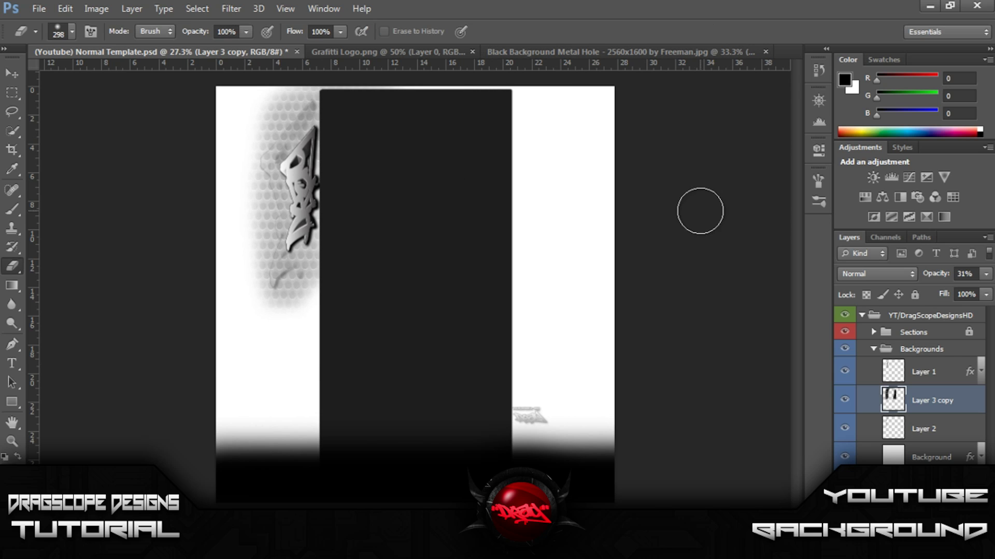
click(19, 79)
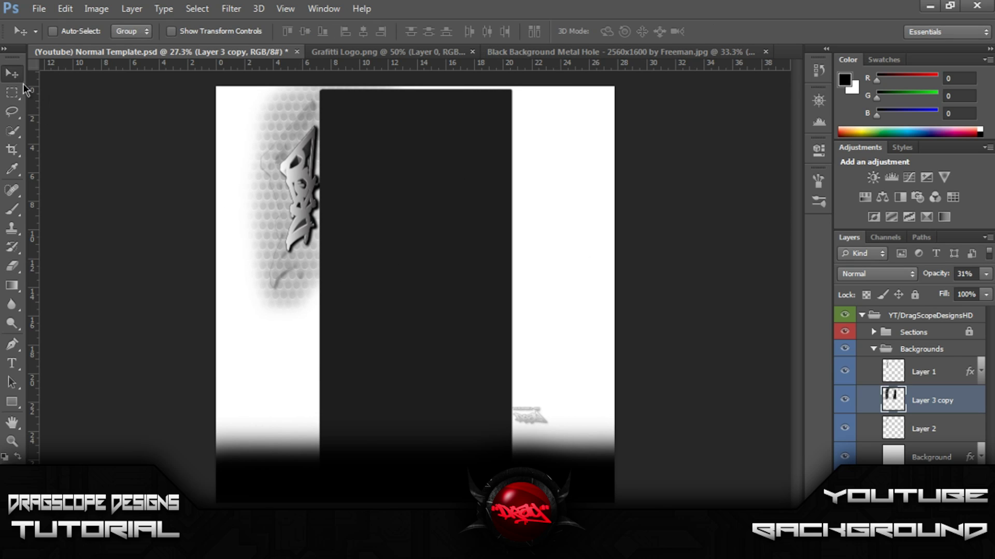
Step: Drag the Layer 3 copy metal texture down about 0.6 inches, recentring it behind the Drag logo
drag(278, 192, 278, 201)
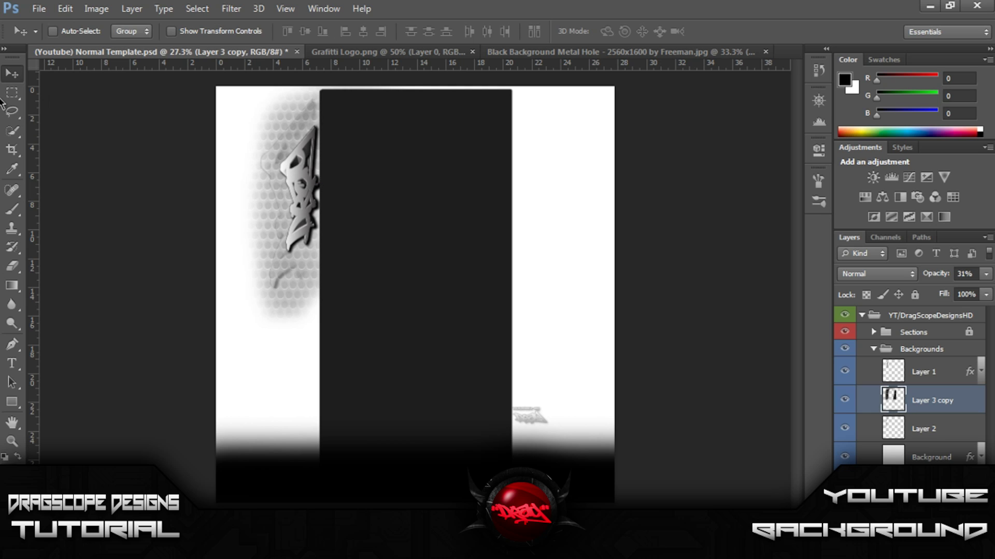